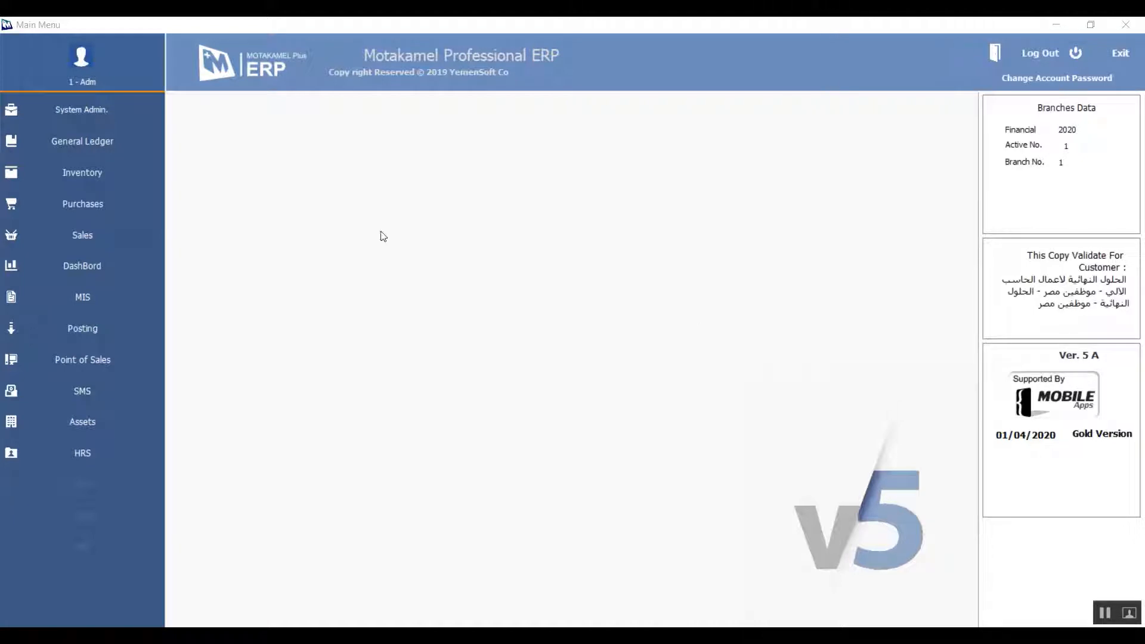
- Open the Additional Fields setup from the System Admin configurations
click(104, 123)
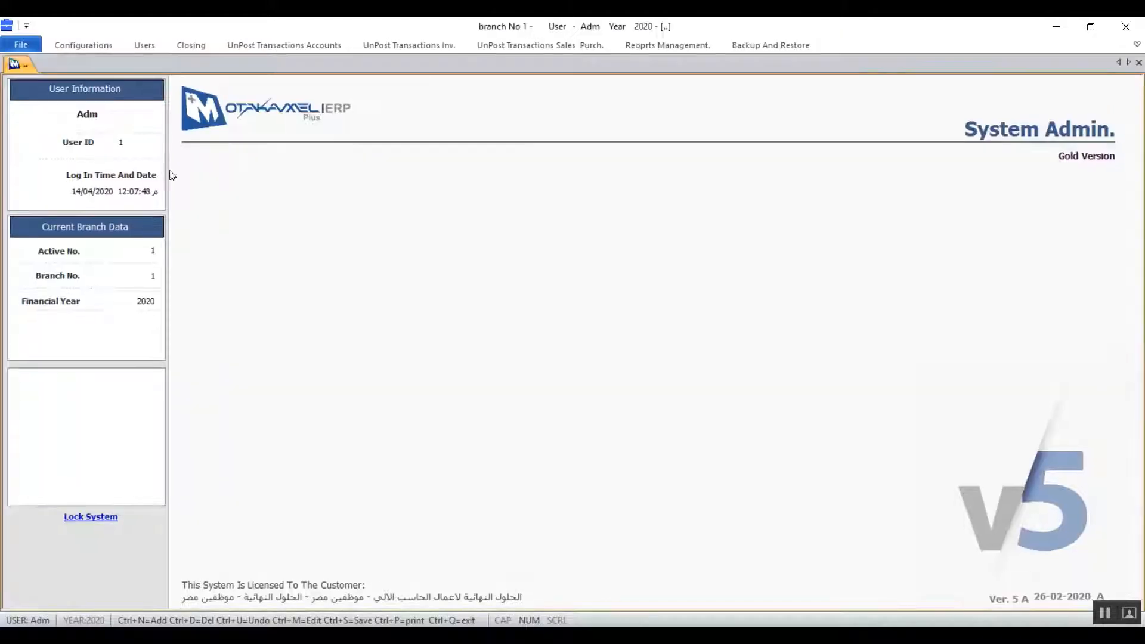
click(115, 46)
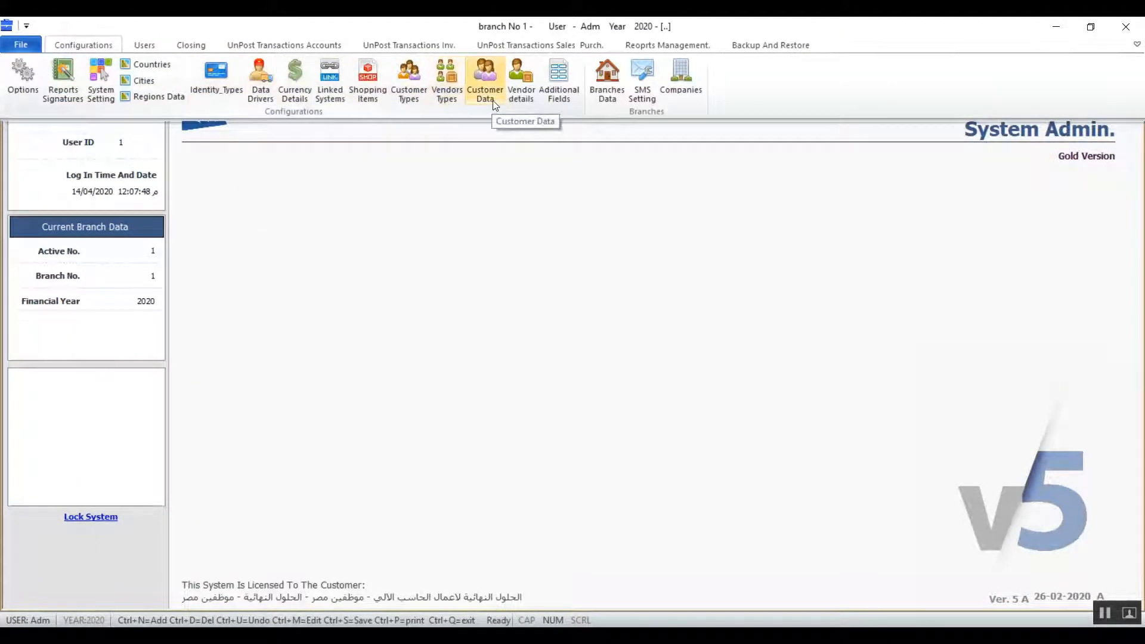
click(568, 93)
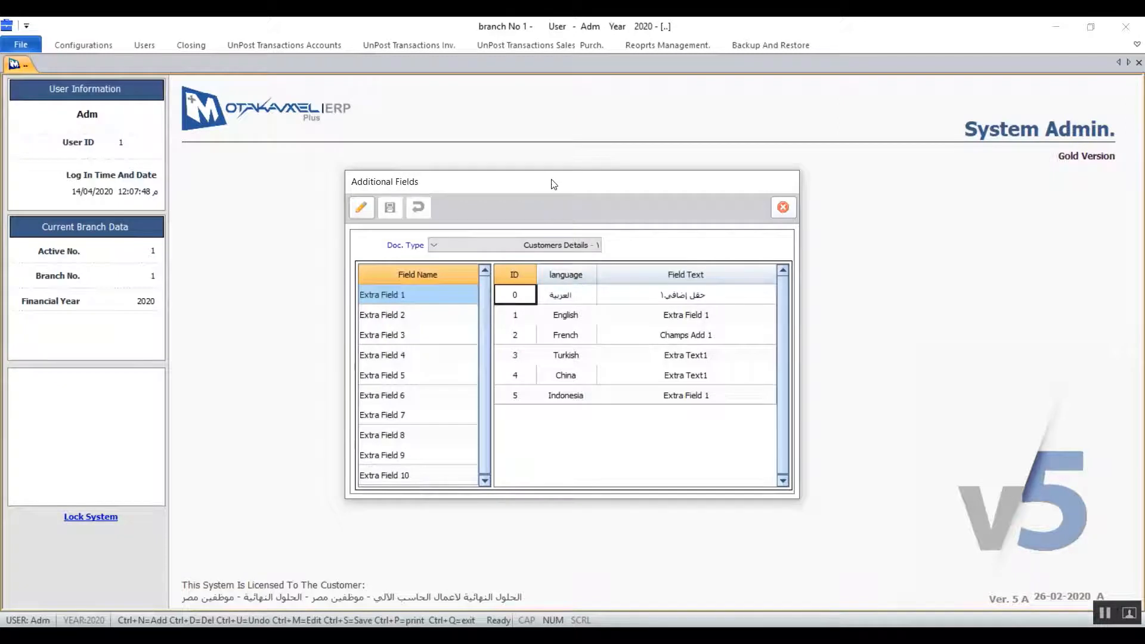
drag(555, 182, 687, 149)
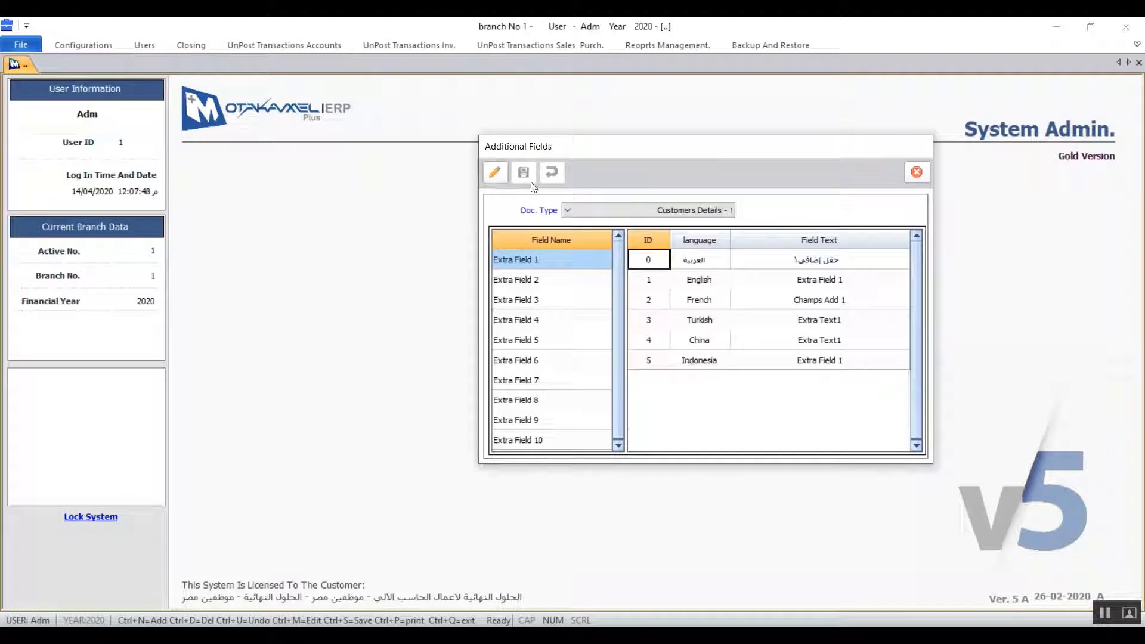
- Choose Customers Details as the document type and open the English text of Extra Field 1 for editing
click(712, 212)
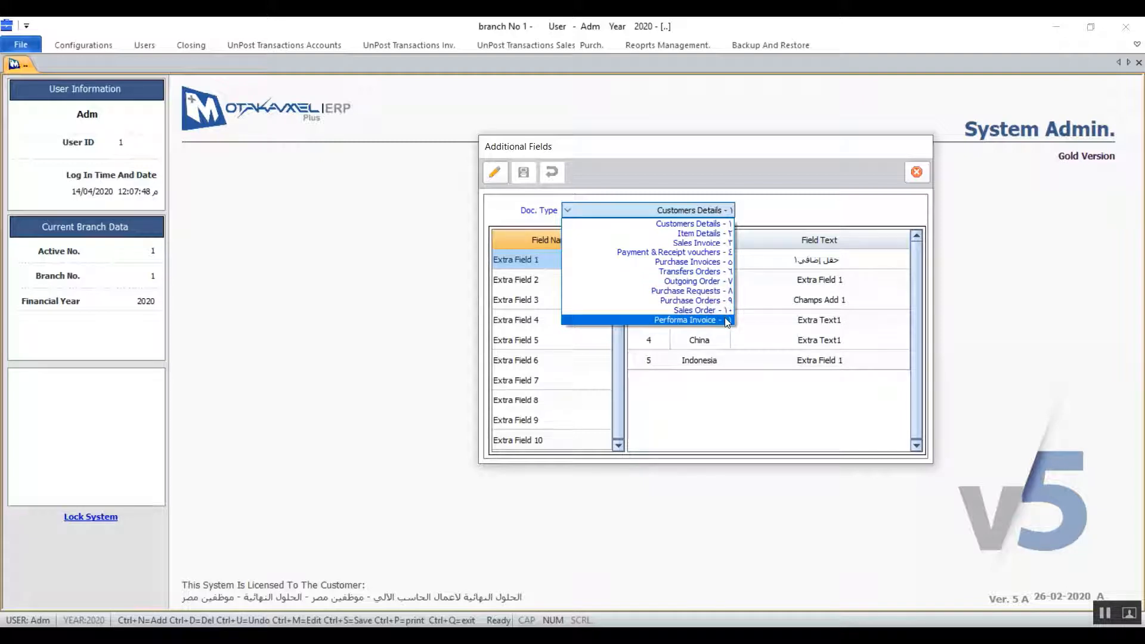
click(721, 224)
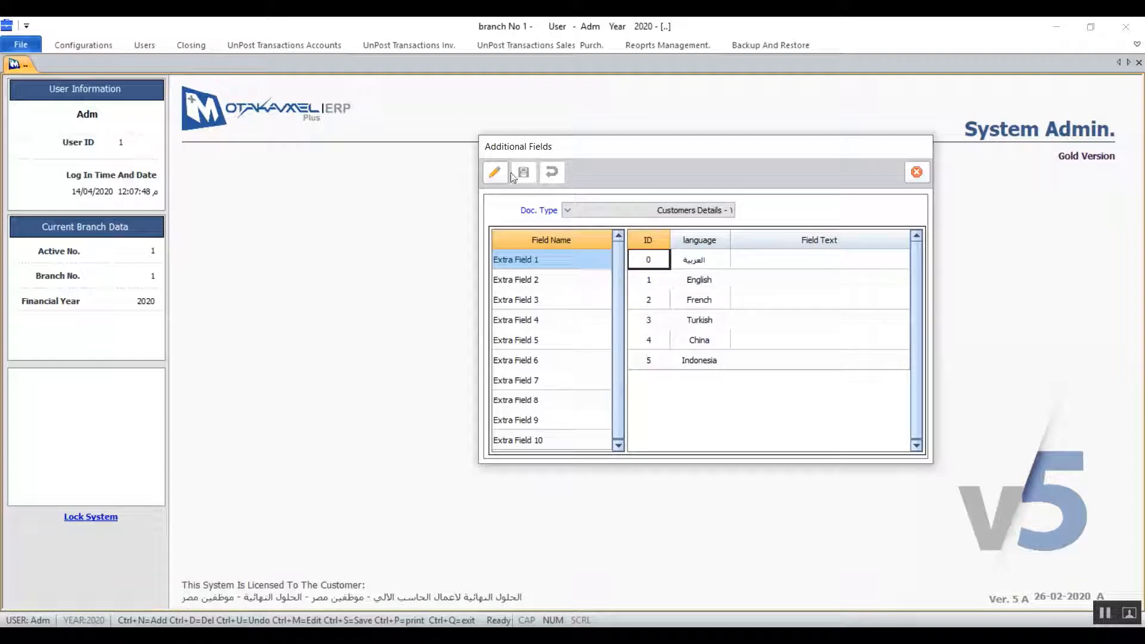
click(494, 173)
click(773, 283)
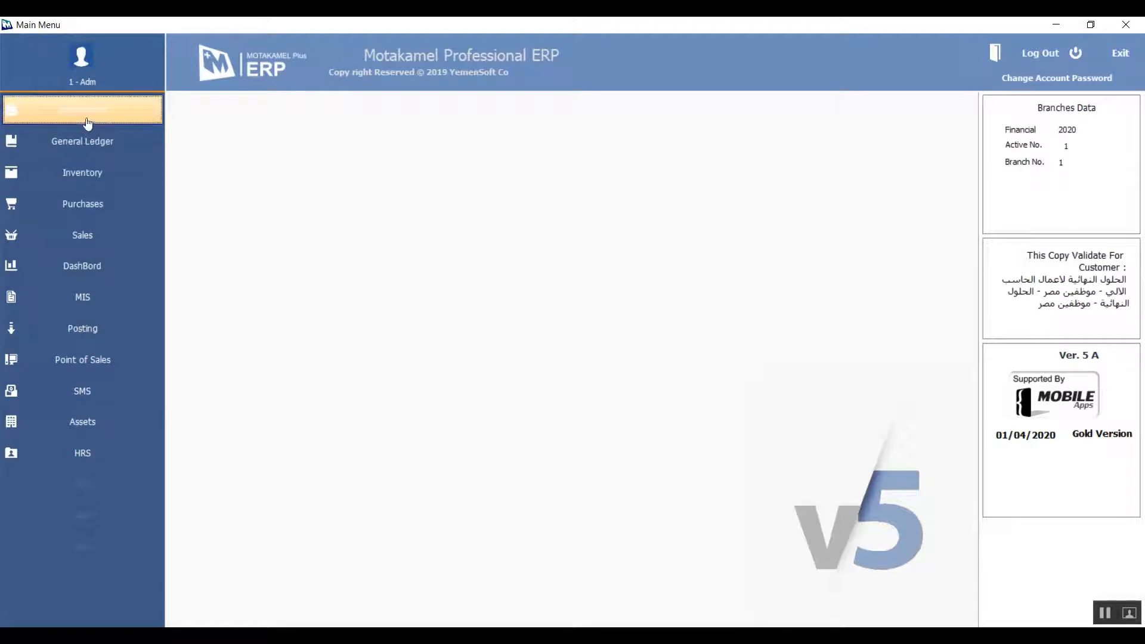
- Open a second System Admin window and view the extra fields in the Customers Data form
click(87, 122)
click(83, 45)
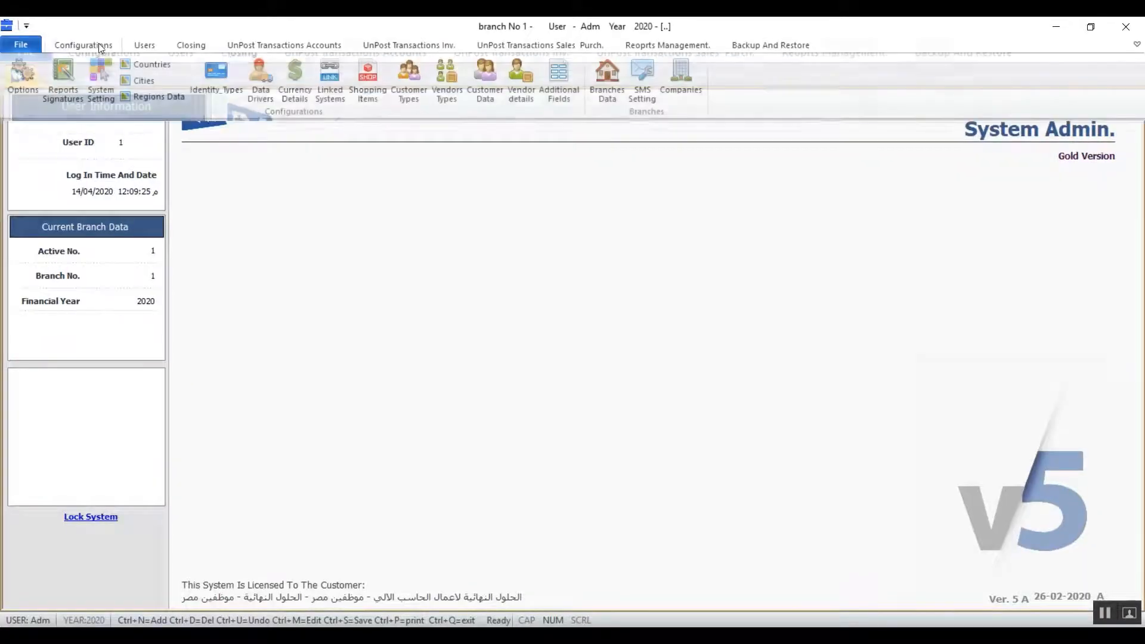
click(408, 92)
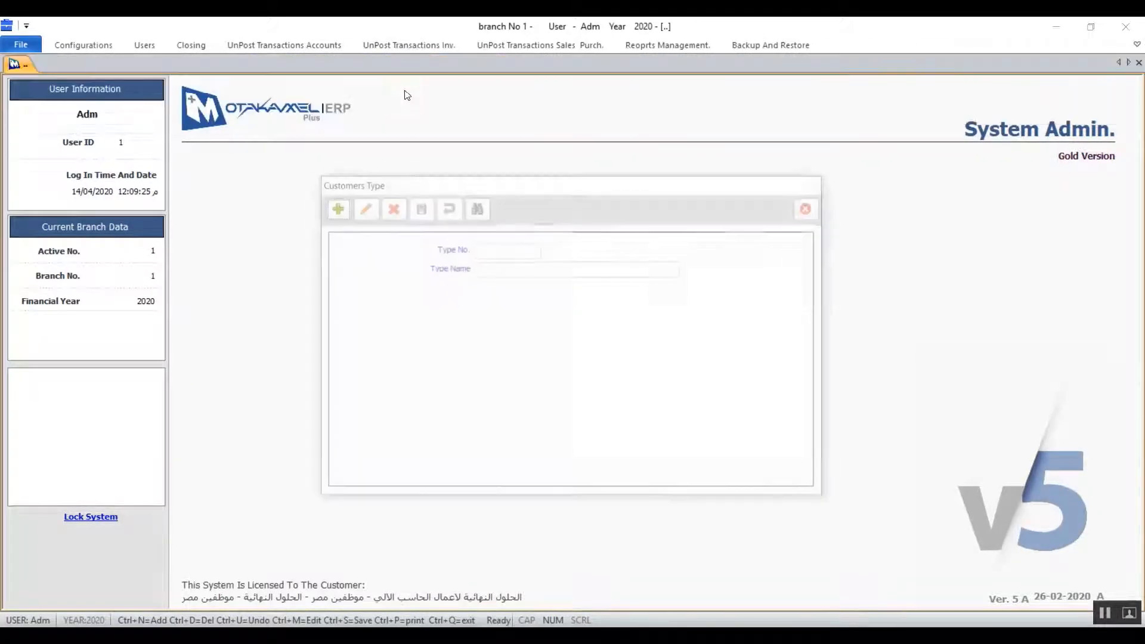
click(811, 207)
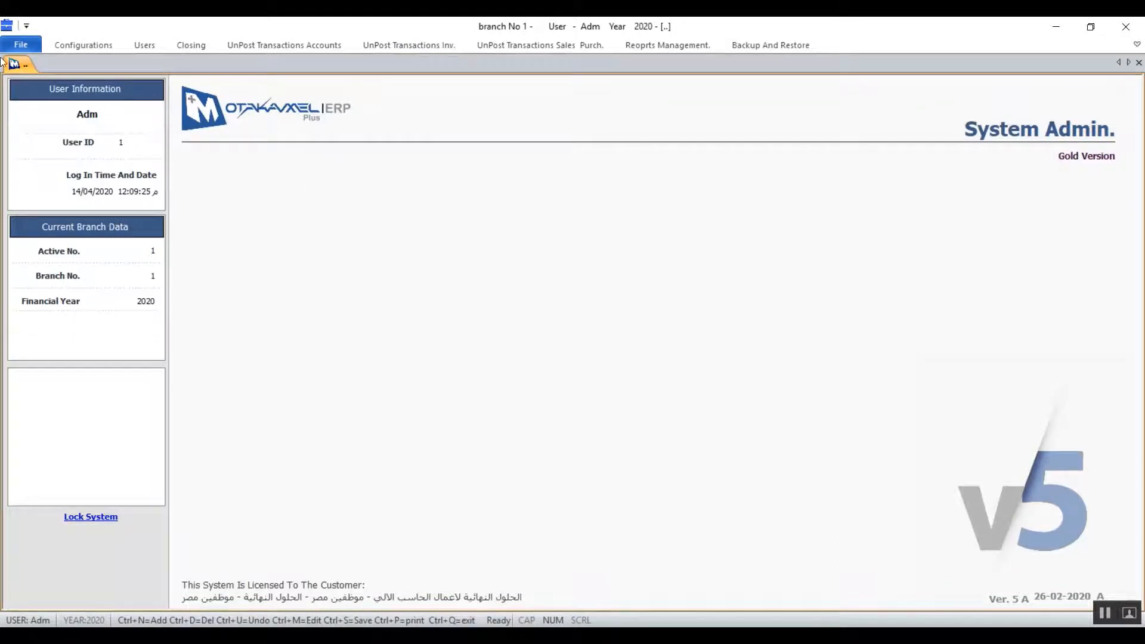
click(89, 44)
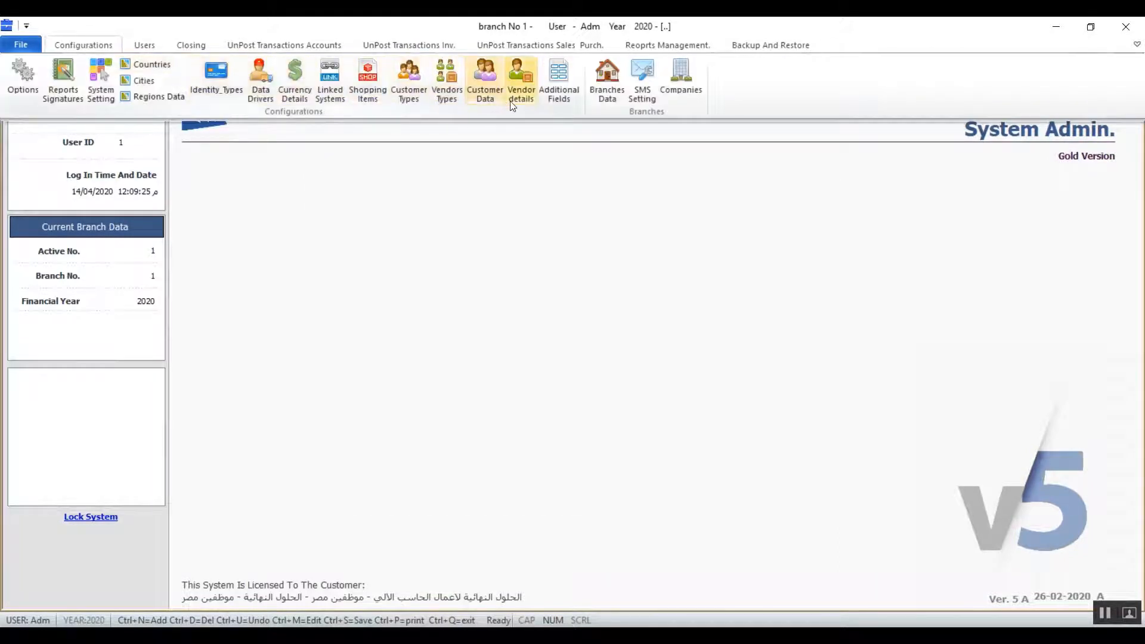
click(484, 98)
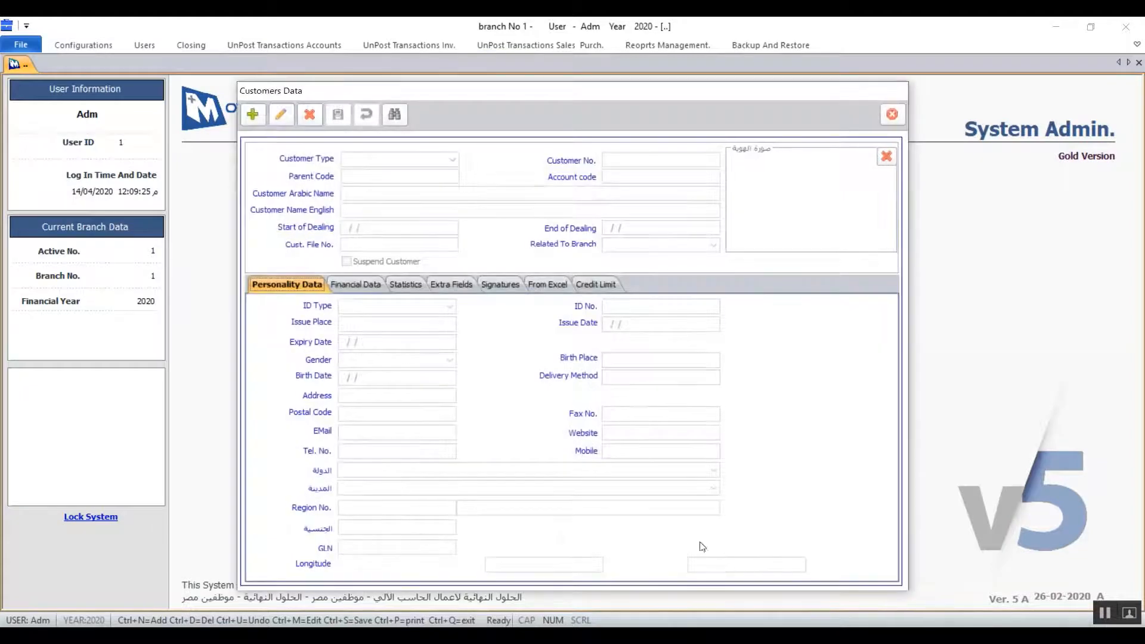
click(438, 284)
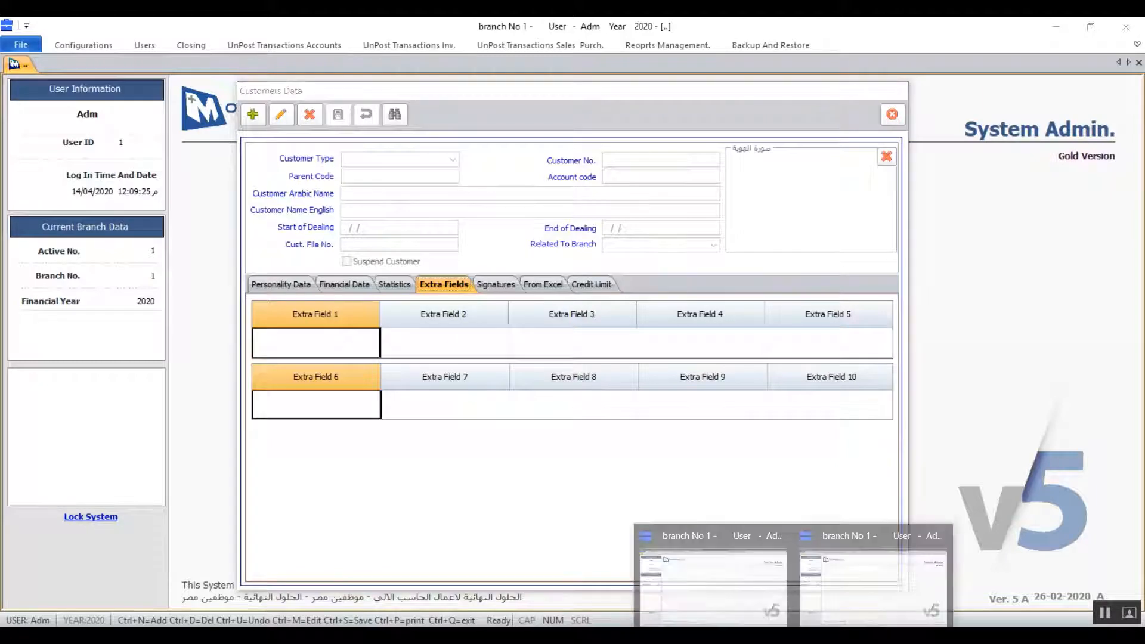
- Return to the Additional Fields setup and try to save "partener" as the English text of Extra Field 1
click(745, 577)
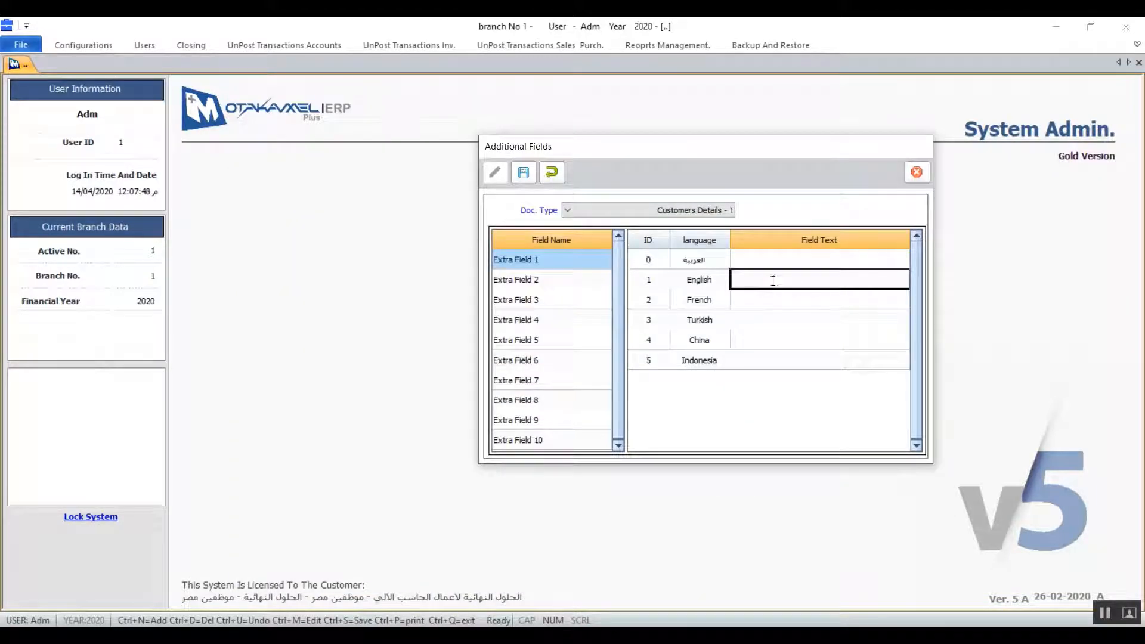
text(pat)
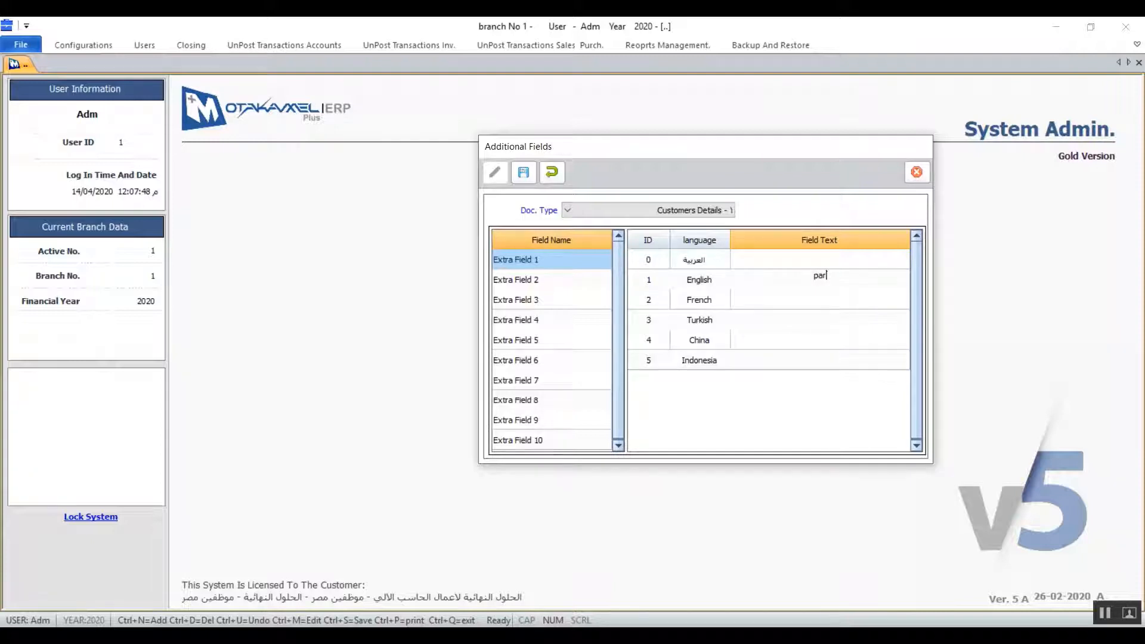
text(tener)
click(522, 172)
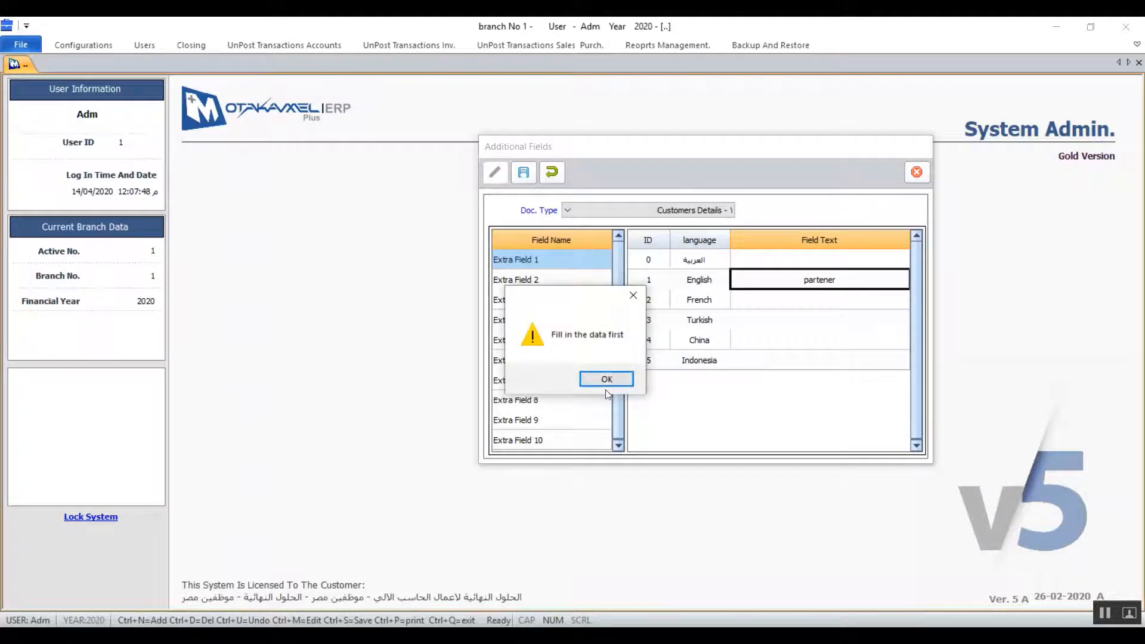
click(606, 379)
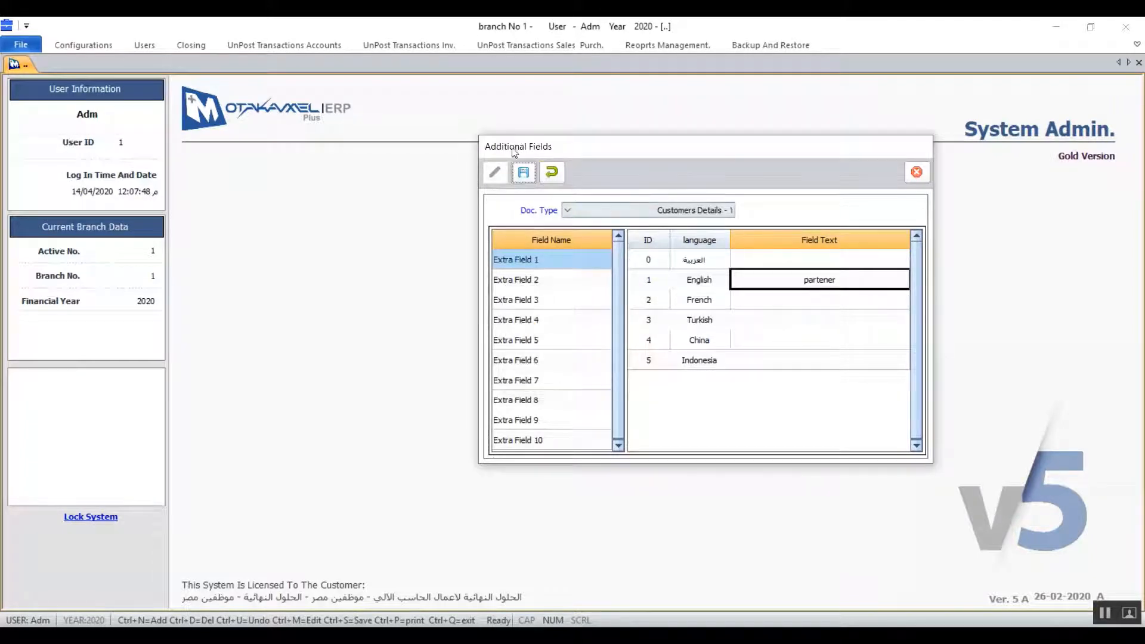
- Try to save the transaction while closing the Additional Fields setup, and close it
click(916, 173)
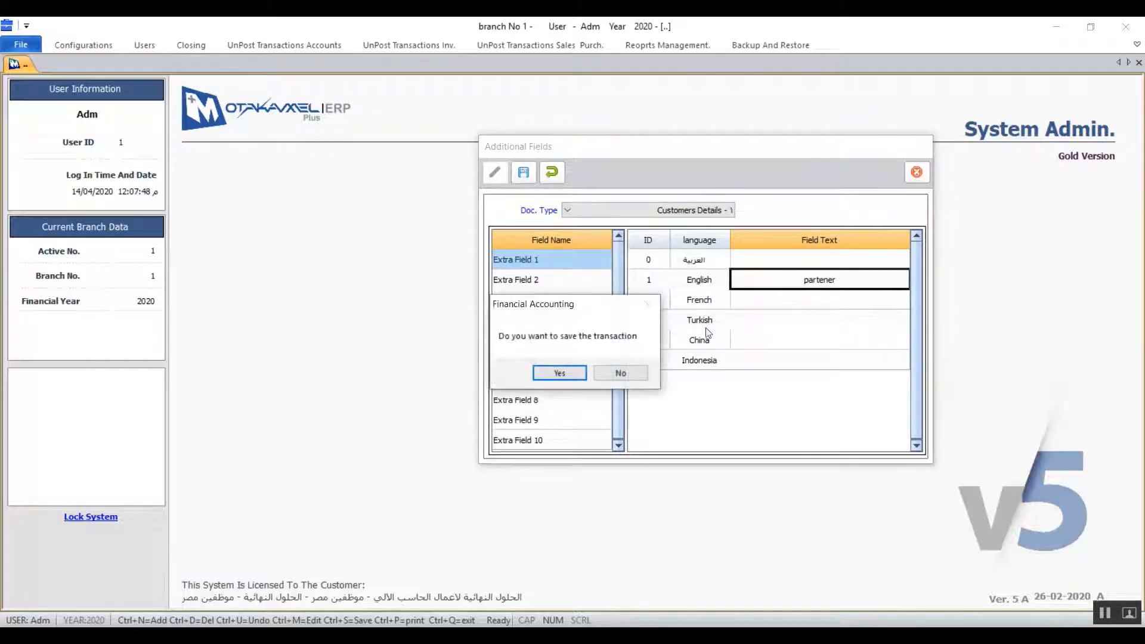
click(574, 378)
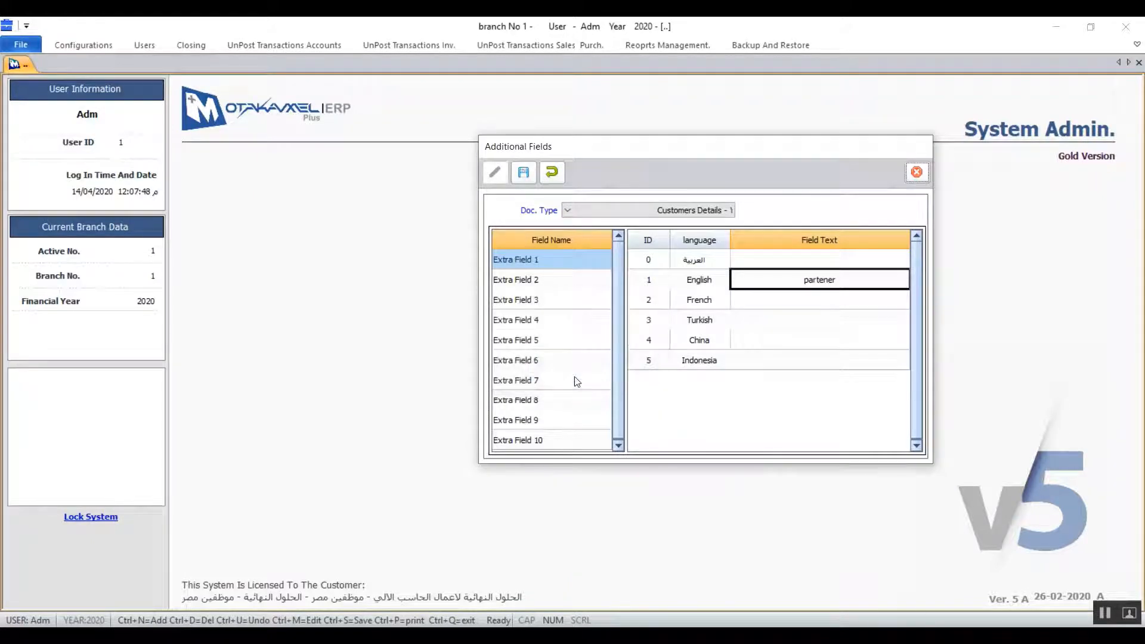
click(907, 179)
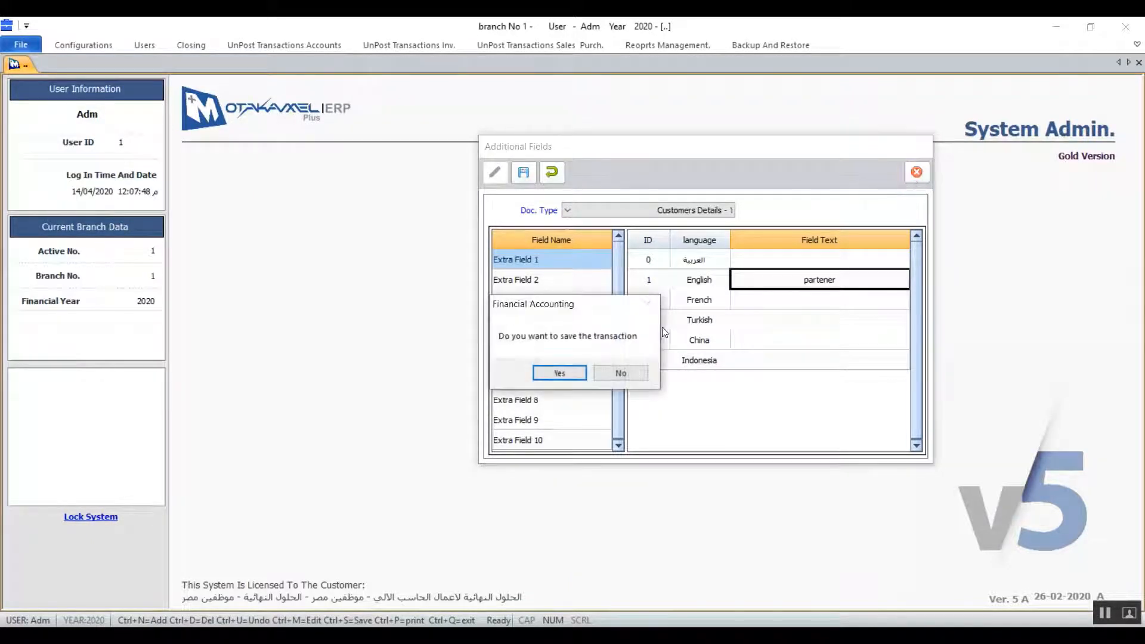
click(561, 373)
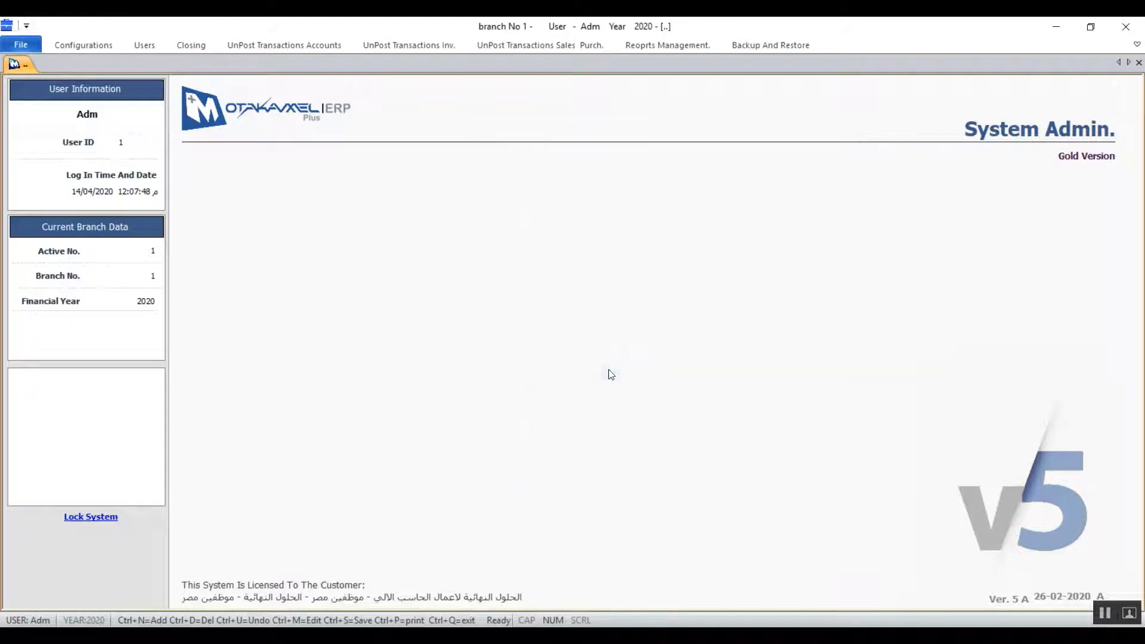
- Open the Branches Data form from the configurations and start a new branch record
click(101, 47)
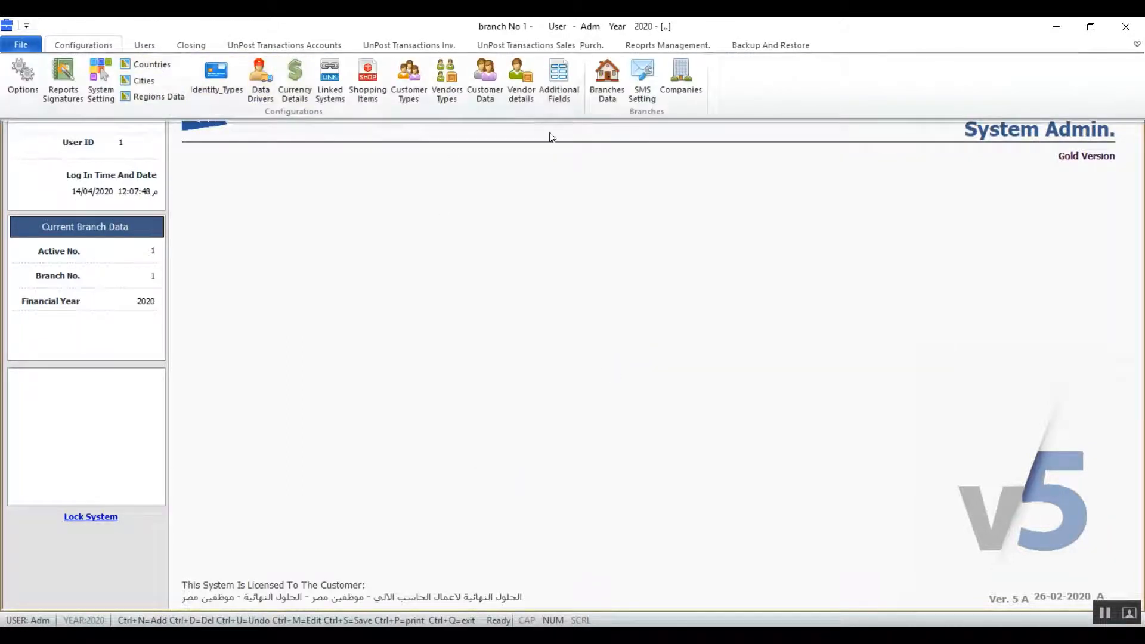
click(608, 83)
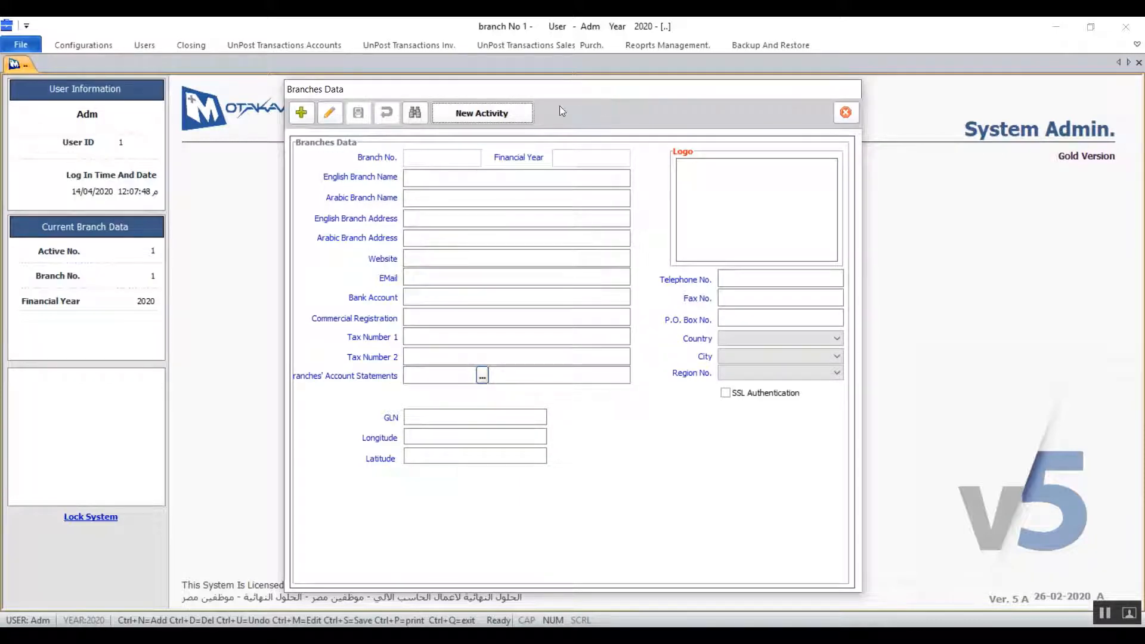
click(301, 113)
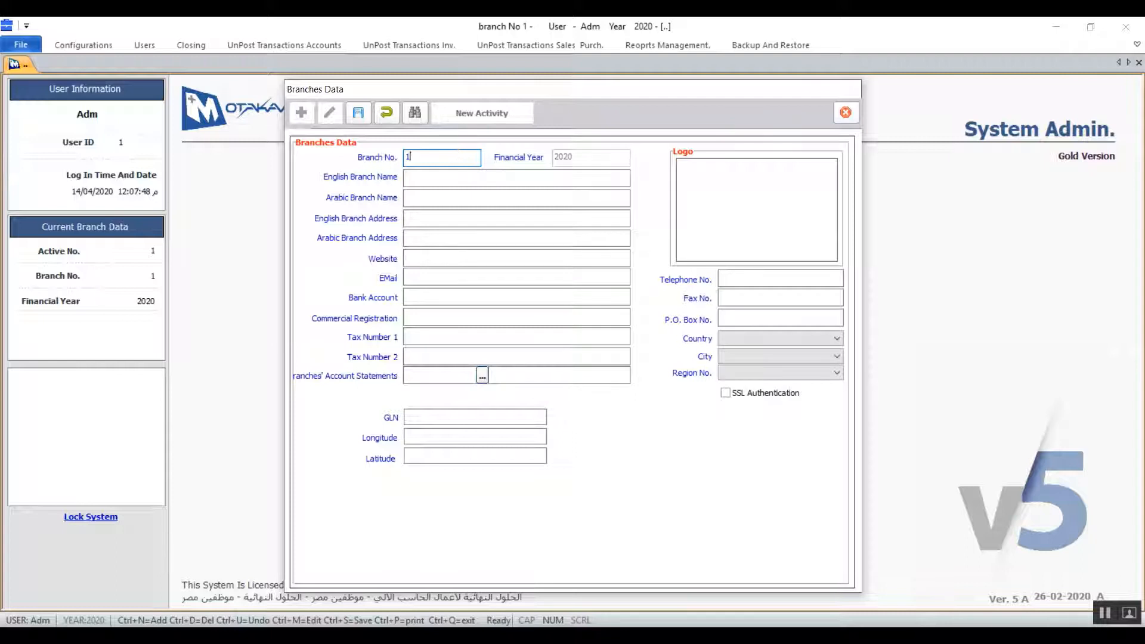
- Try branch number 1 for the new branch record, and replace it with 2
key(Return)
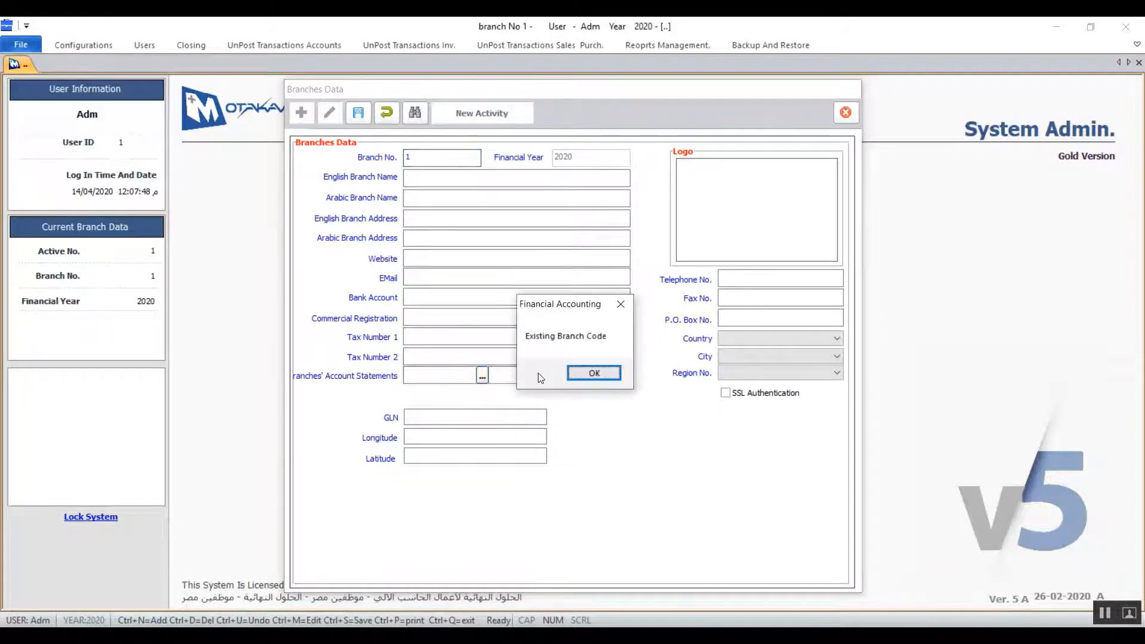
click(595, 371)
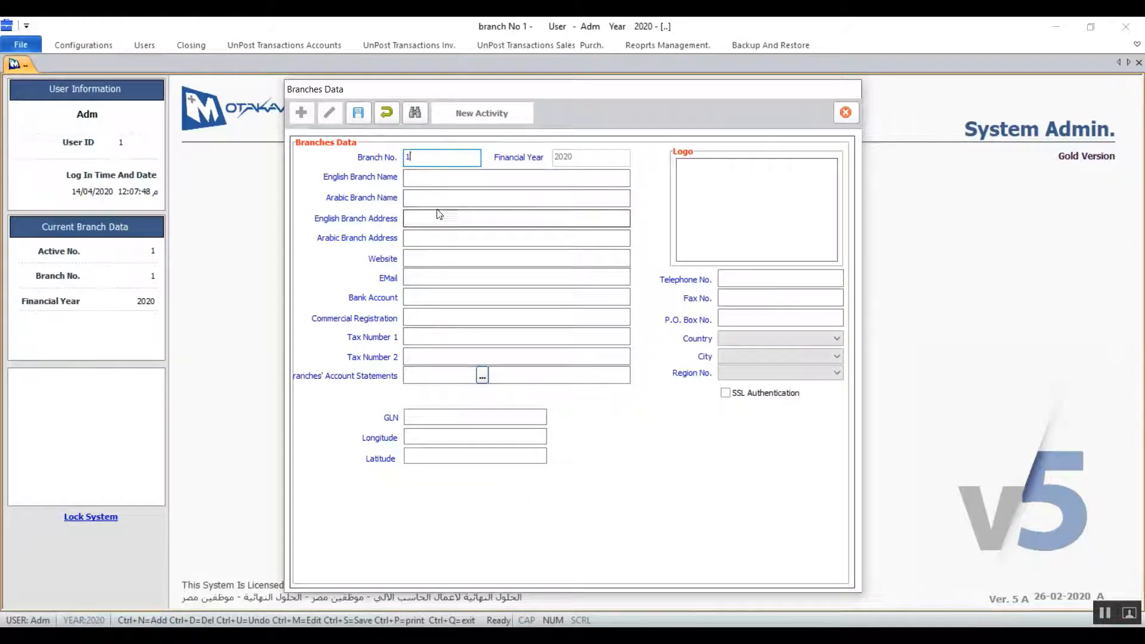
click(437, 201)
click(593, 372)
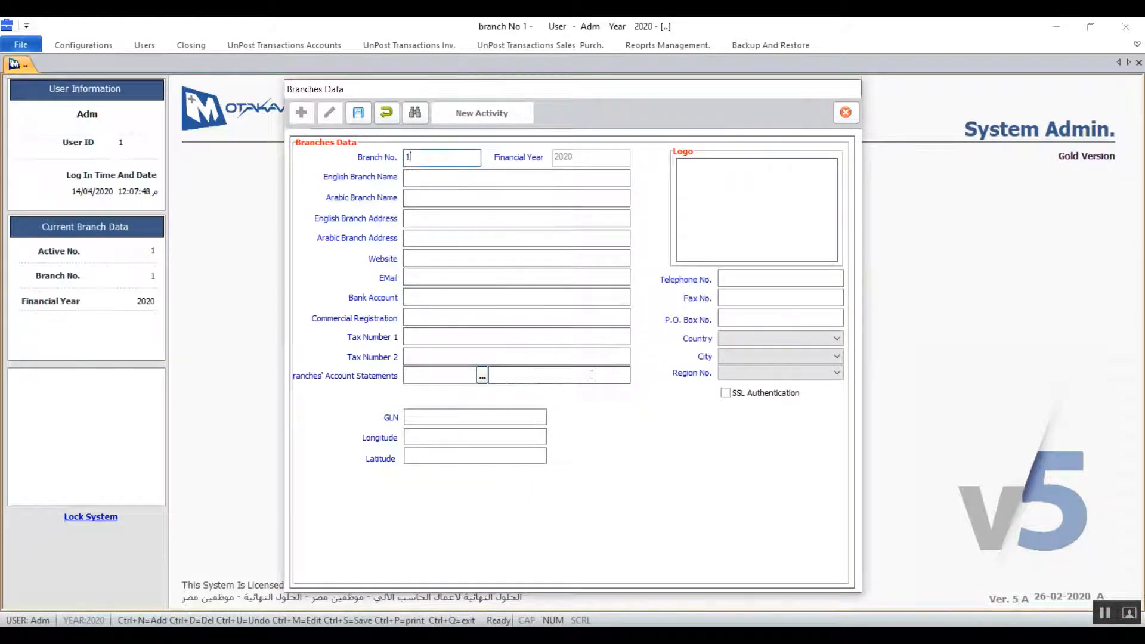
key(BackSpace)
text(2)
- Examine the new branch's address, website, email, bank account, commercial registration, tax number, account statement and latitude fields
click(419, 220)
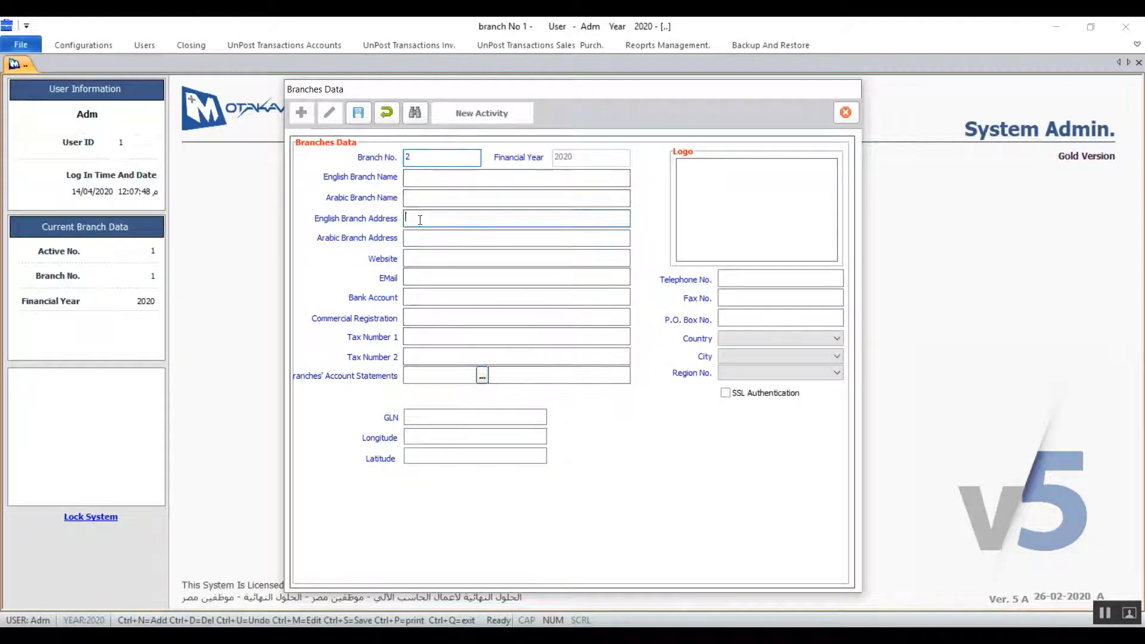
click(430, 243)
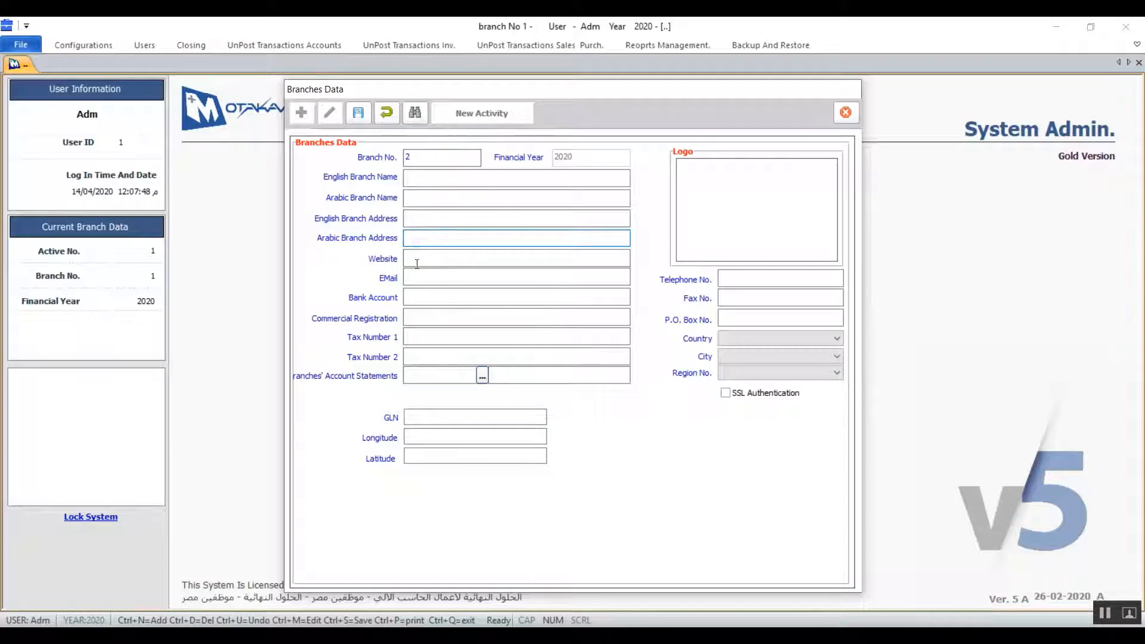
click(417, 263)
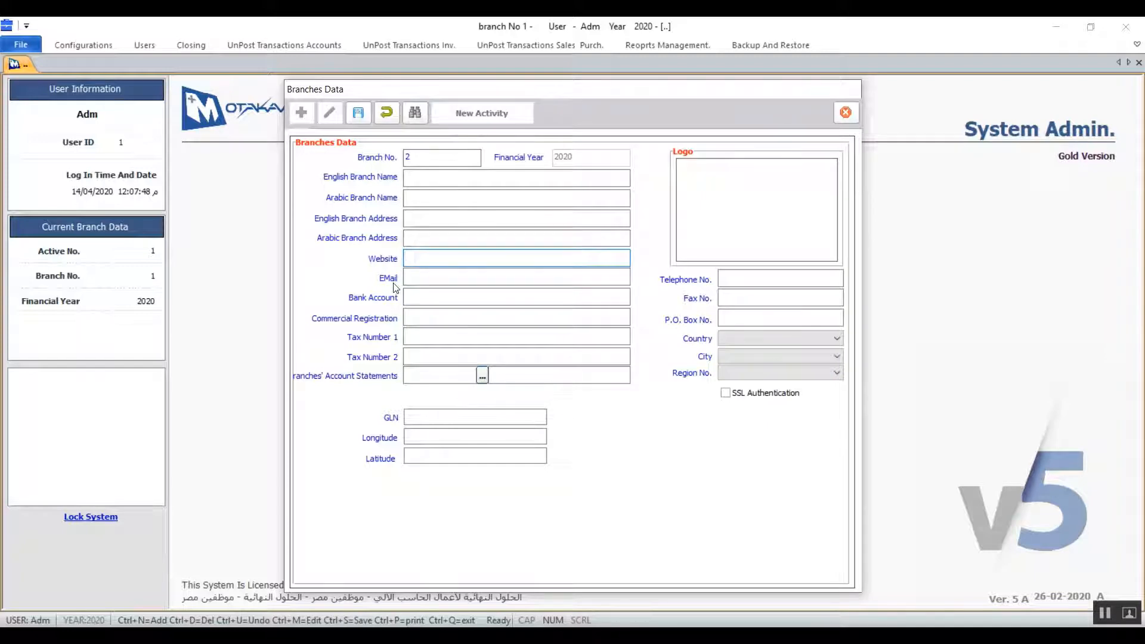
click(444, 279)
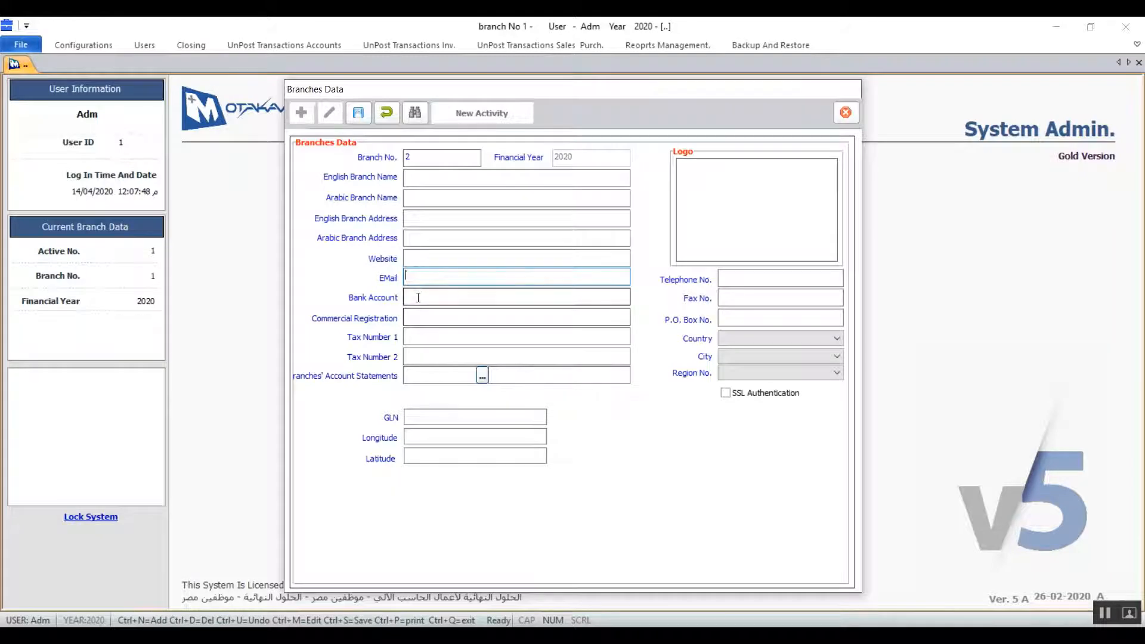
click(416, 297)
click(422, 322)
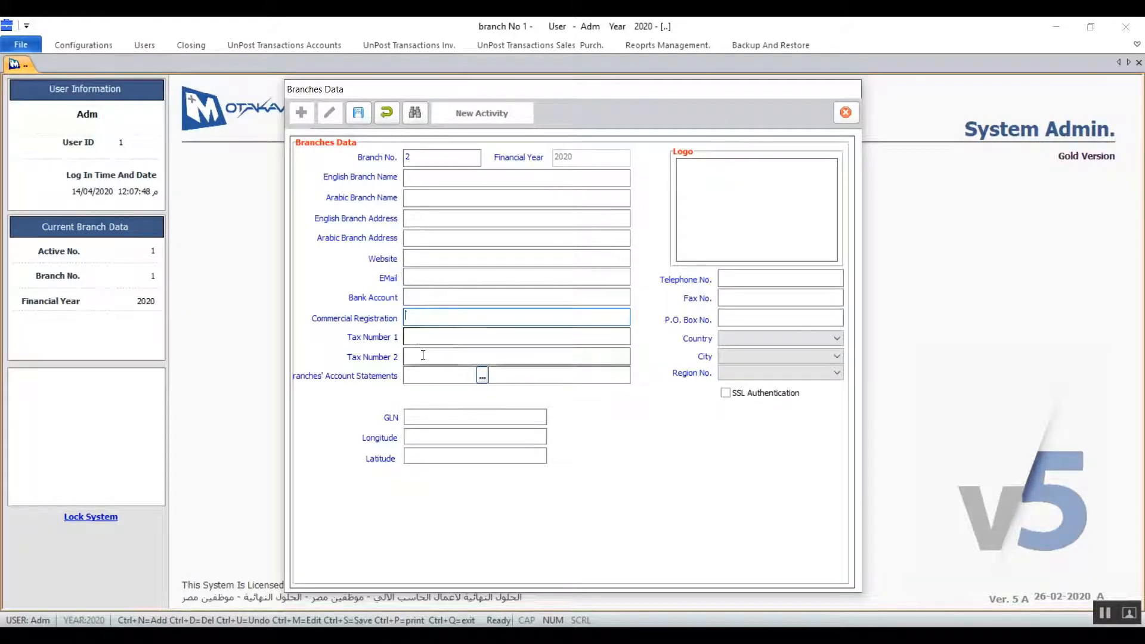
click(421, 350)
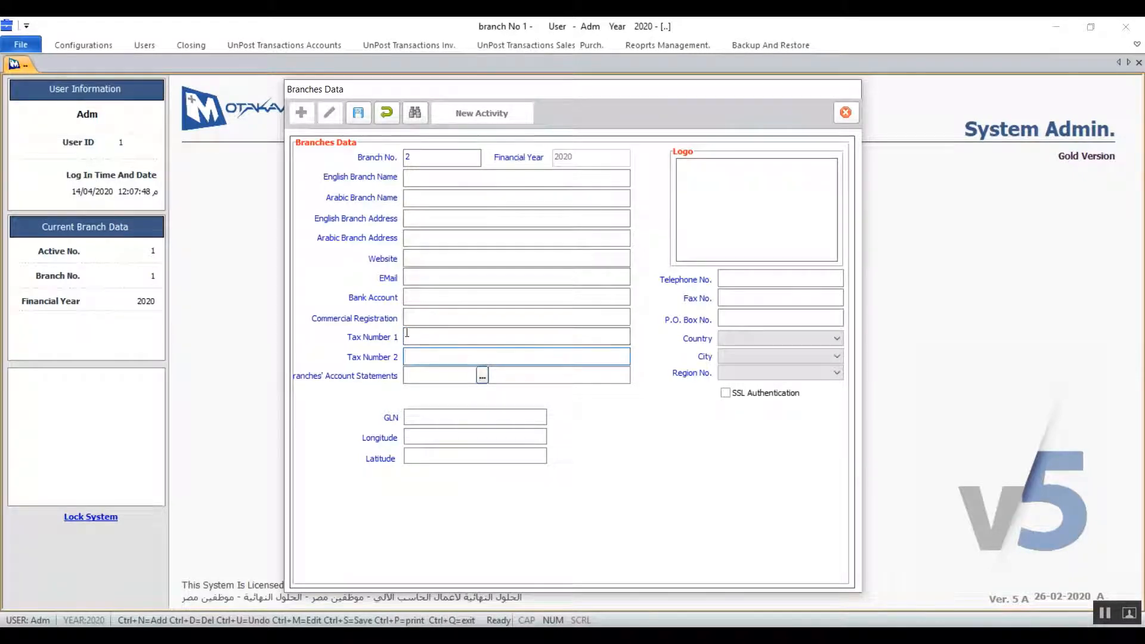
click(413, 374)
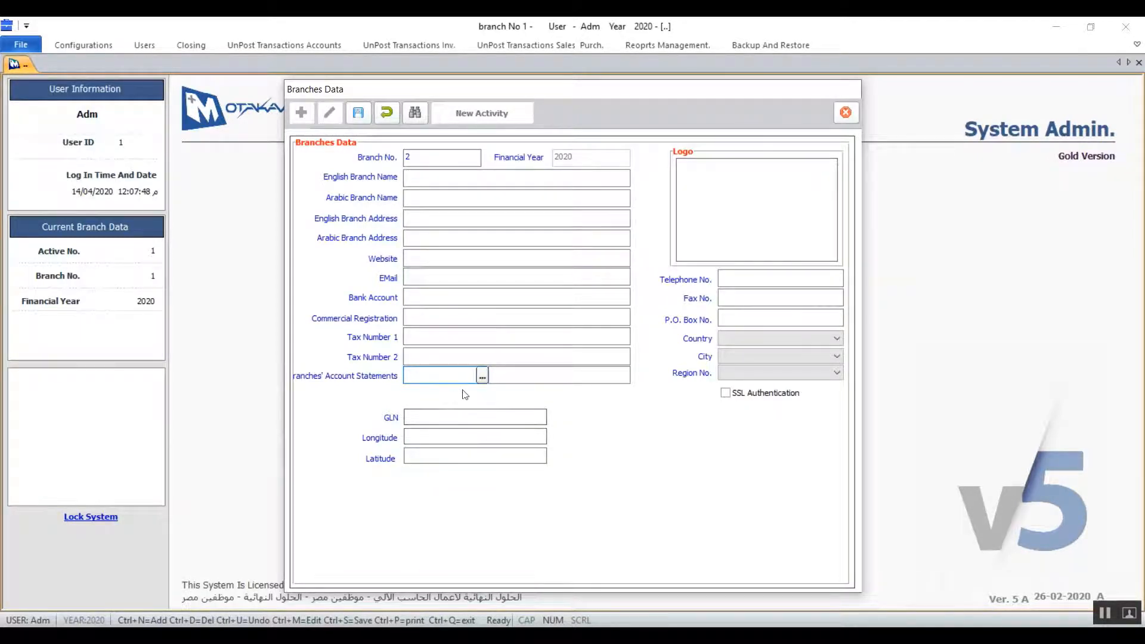
click(474, 455)
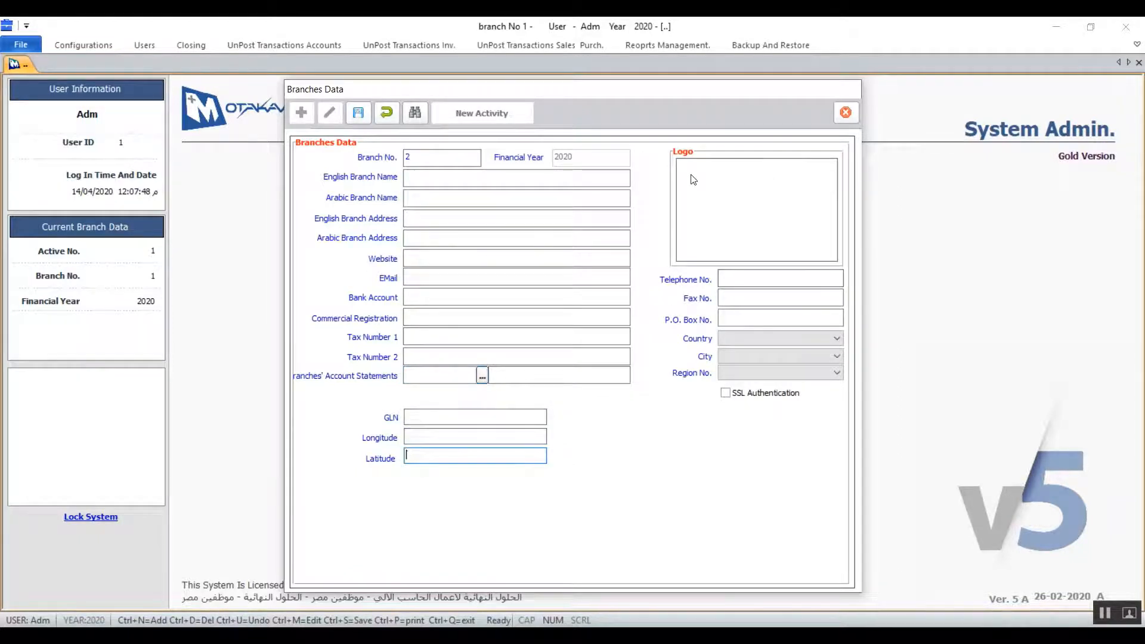
- Open the file browser for the branch logo and view the available drives, keeping drive e: selected
click(743, 202)
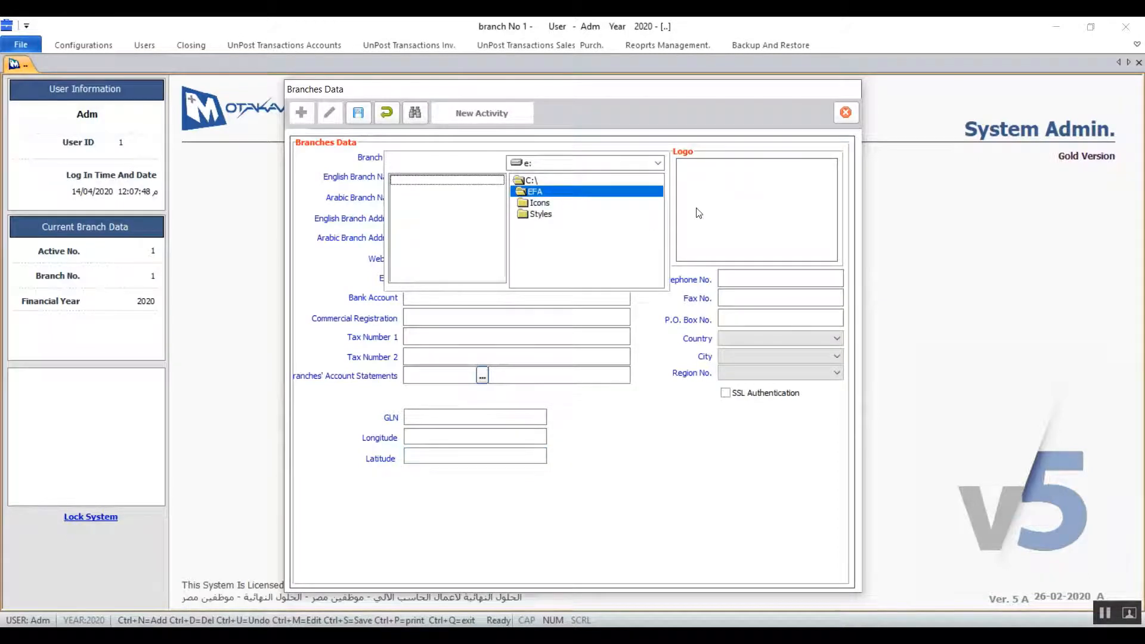
click(658, 162)
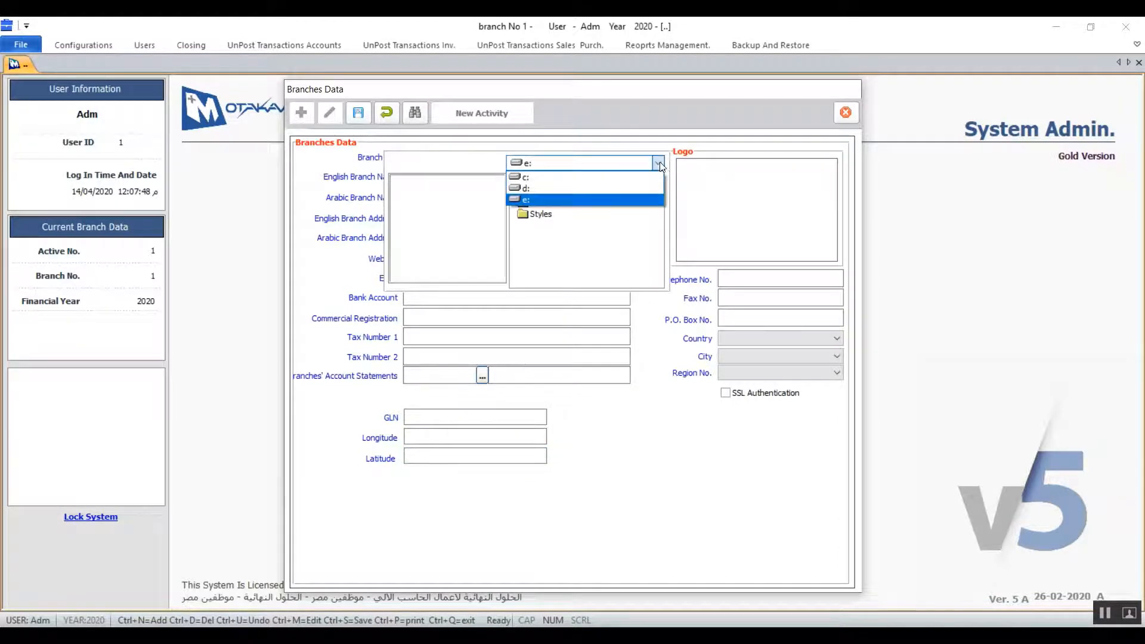
click(658, 162)
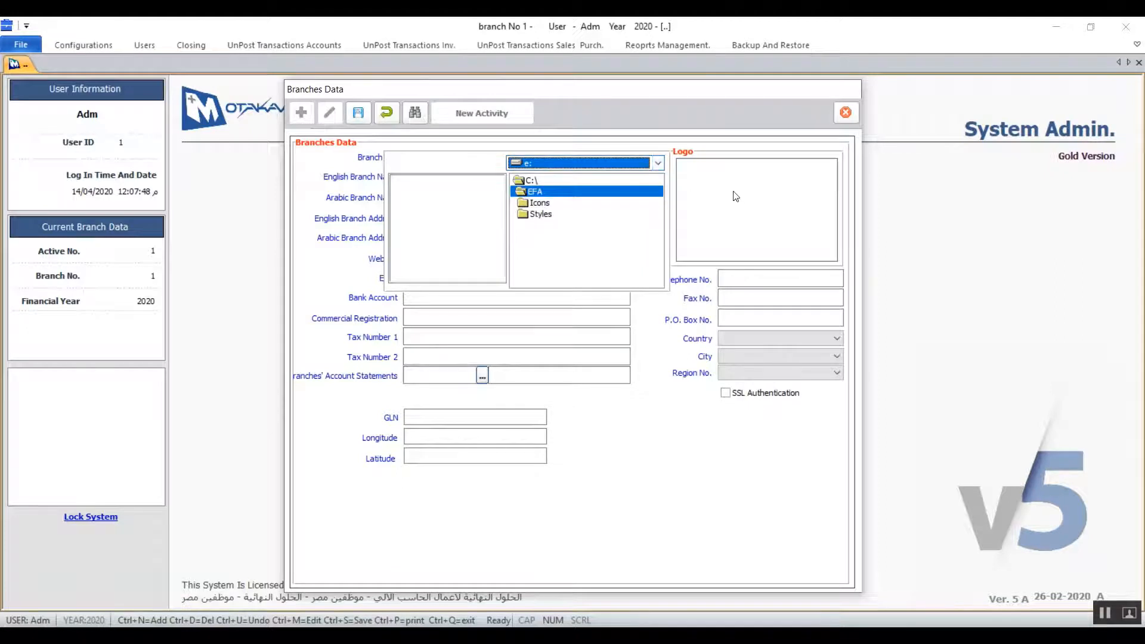
click(710, 196)
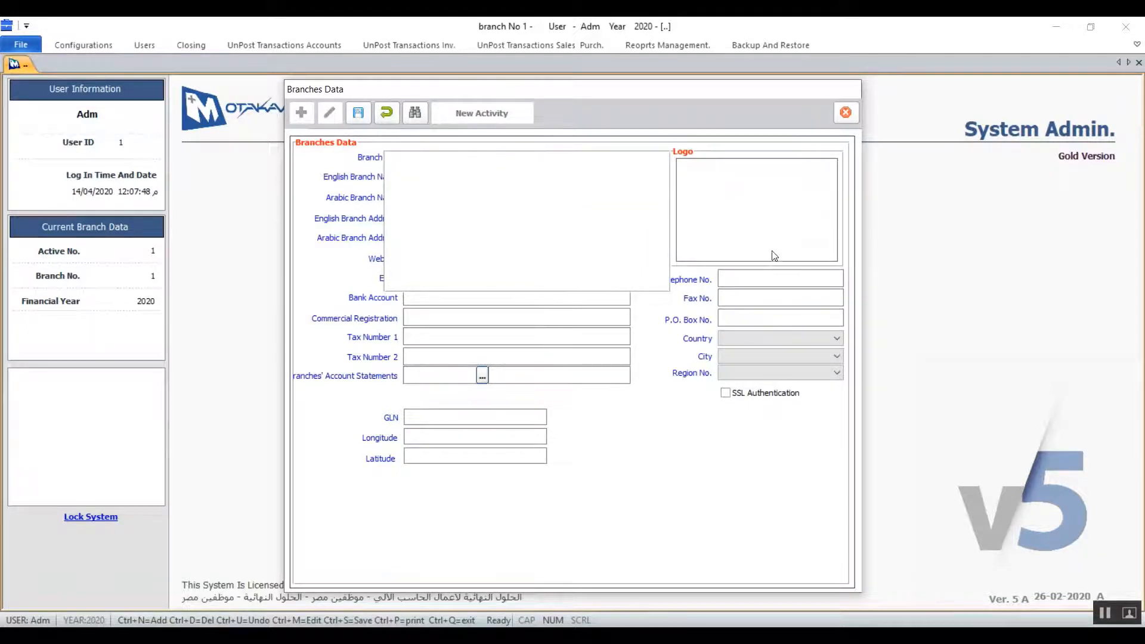
- Examine the branch's telephone, fax, P.O. box, country, city and region fields, and discard the new branch record
click(773, 278)
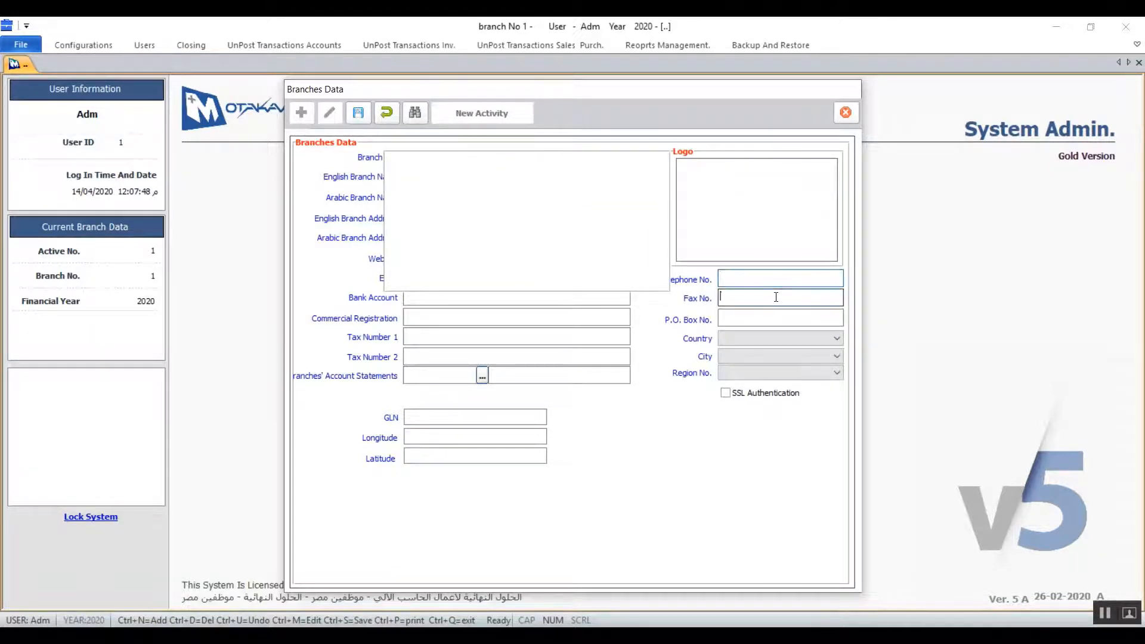
click(770, 297)
click(769, 311)
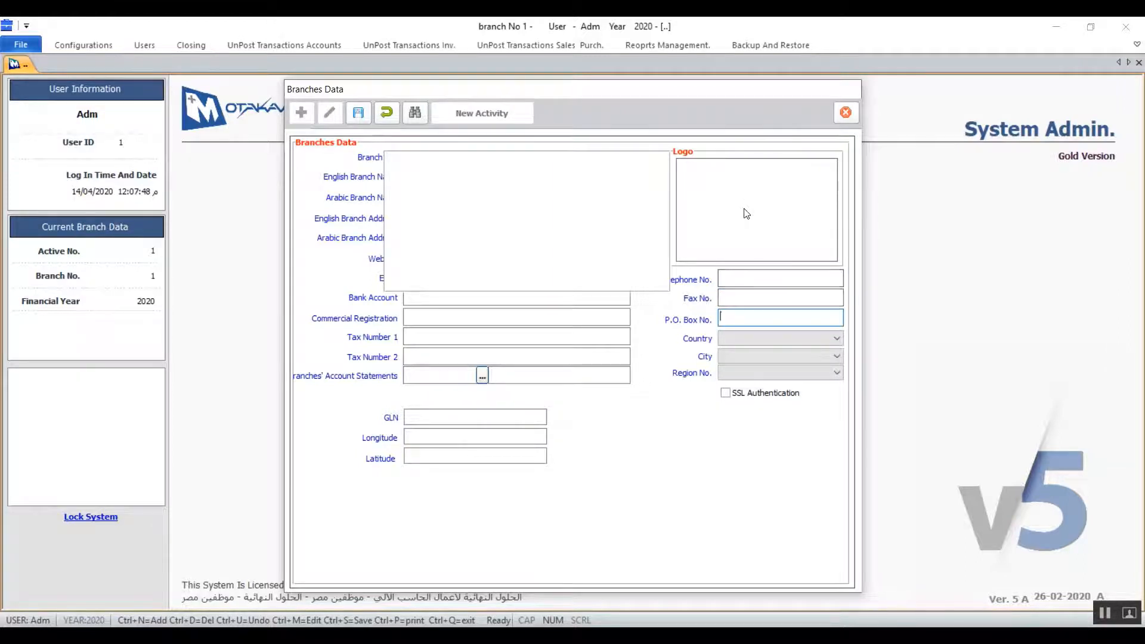
click(765, 338)
click(765, 338)
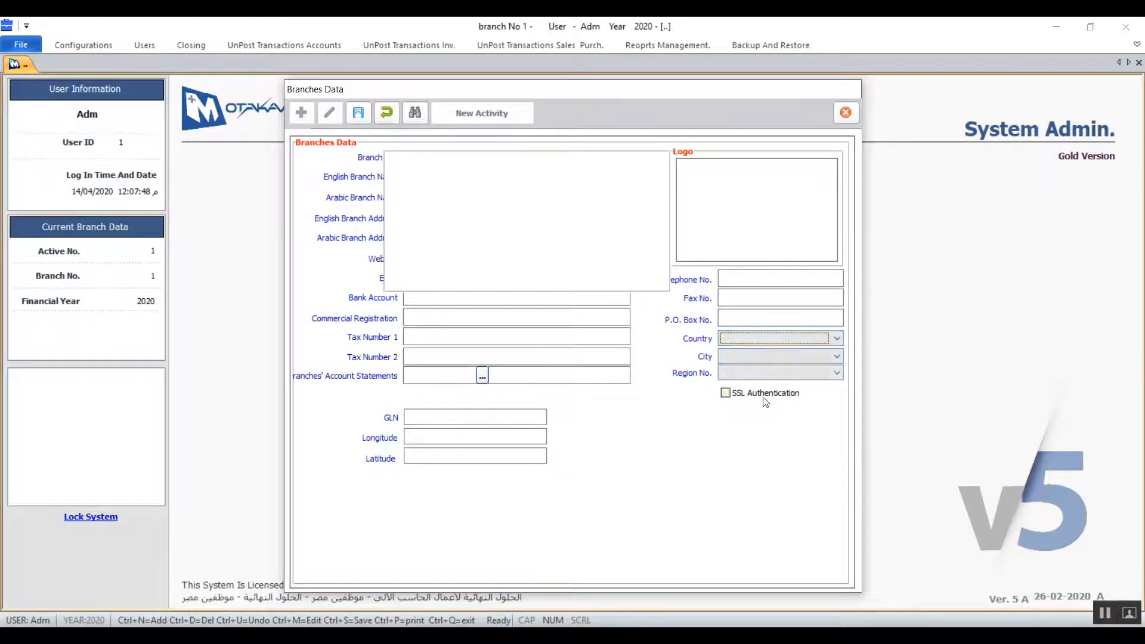
click(774, 356)
click(775, 356)
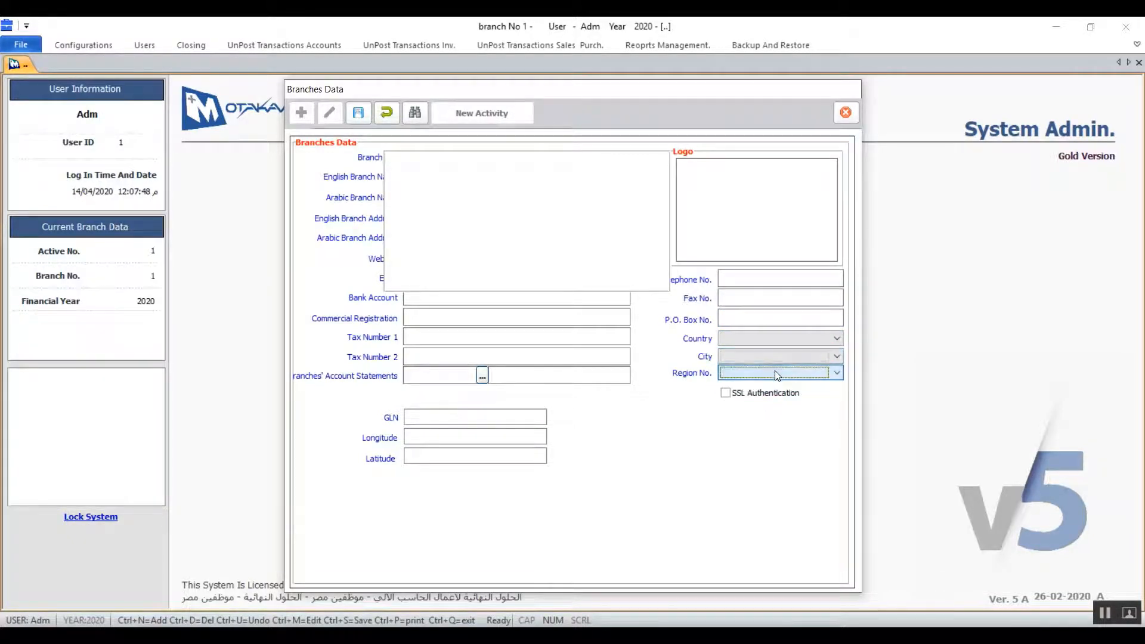
click(773, 356)
click(773, 356)
click(773, 343)
click(772, 344)
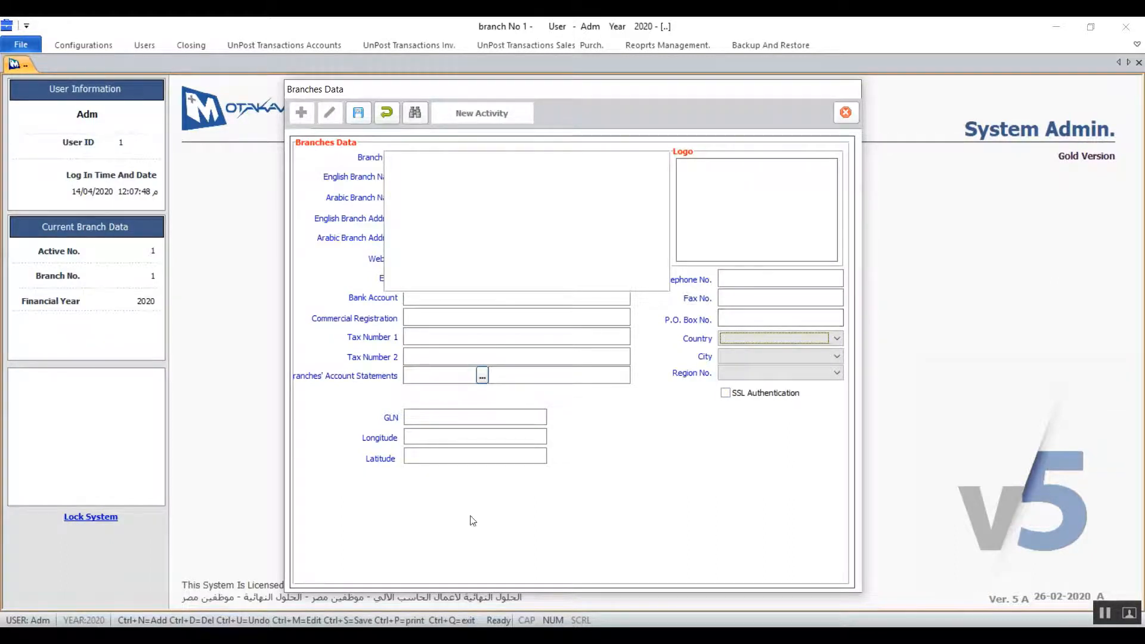
click(377, 118)
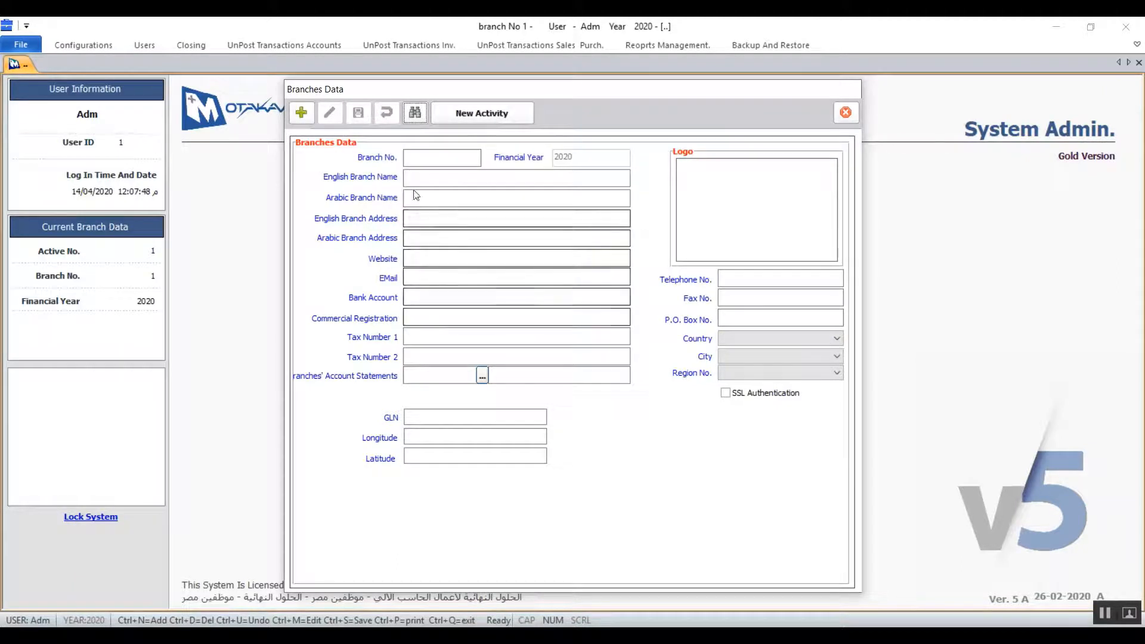
- View the New Activity prompt, exit it without entering anything, and close the Branches Data form
click(498, 114)
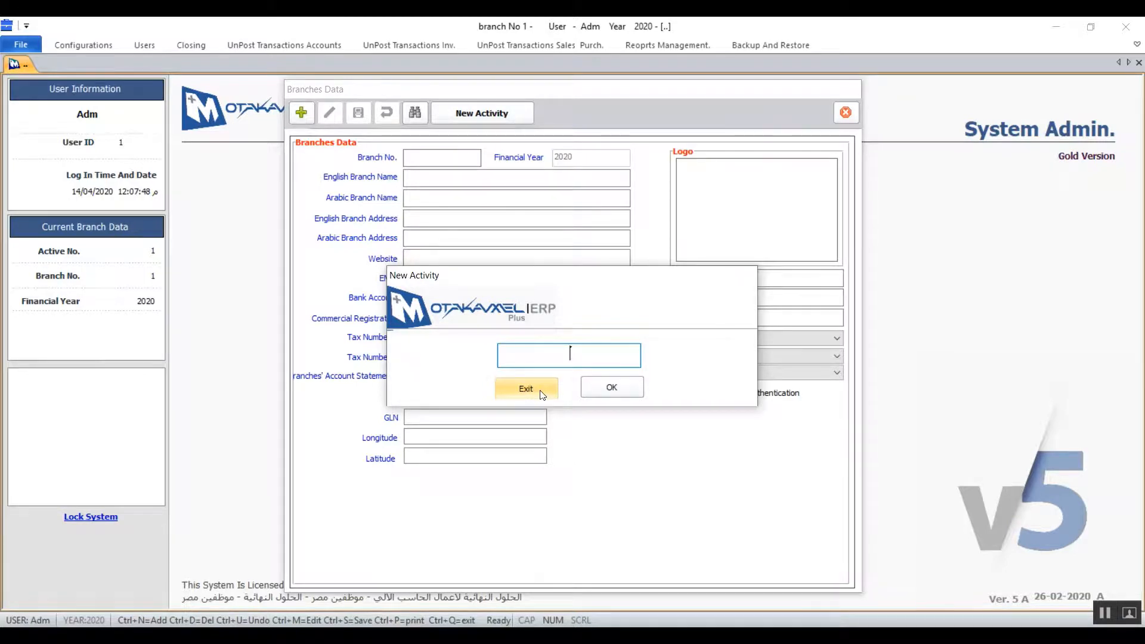
drag(540, 391, 622, 378)
click(630, 359)
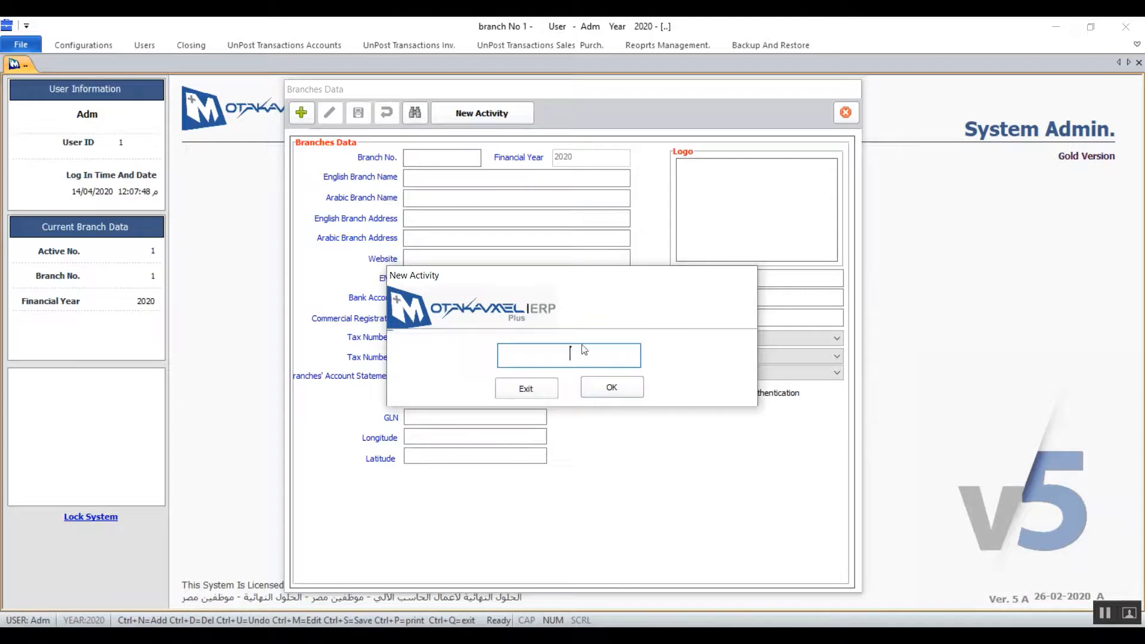
click(538, 388)
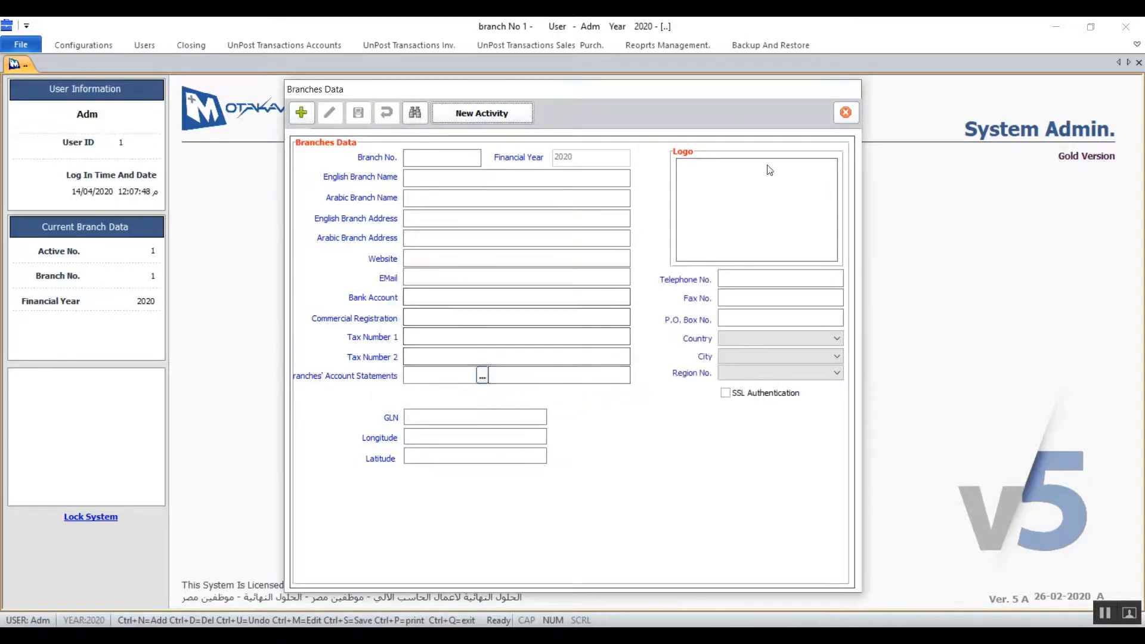
click(846, 113)
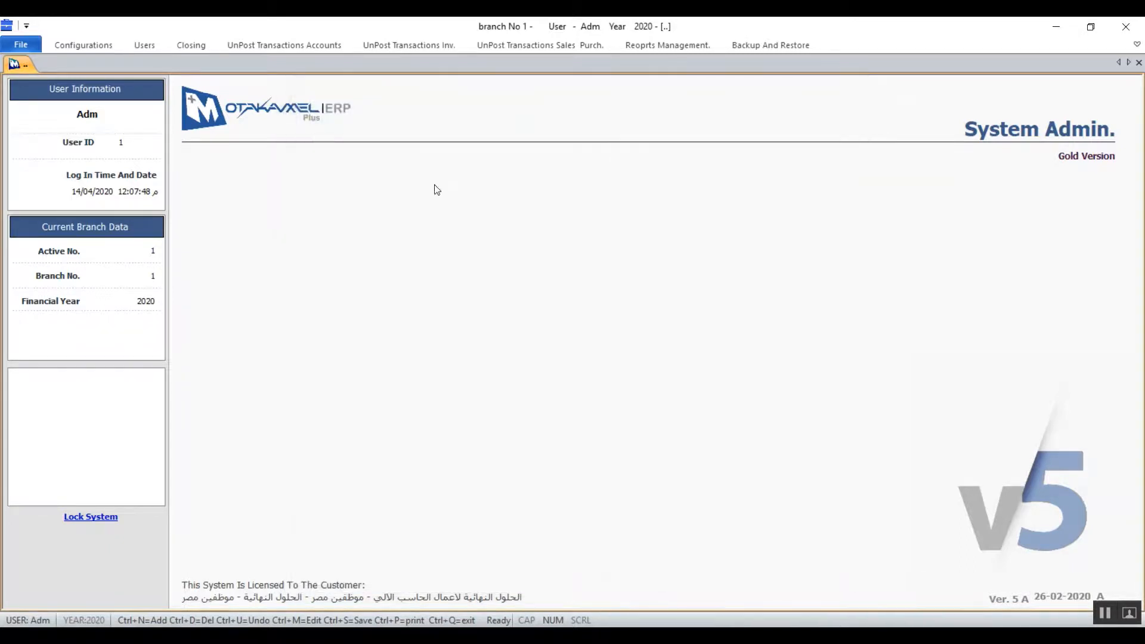
- Open SMS Setting from the configurations and examine the operation messages, Email Account and Server Email fields
click(98, 46)
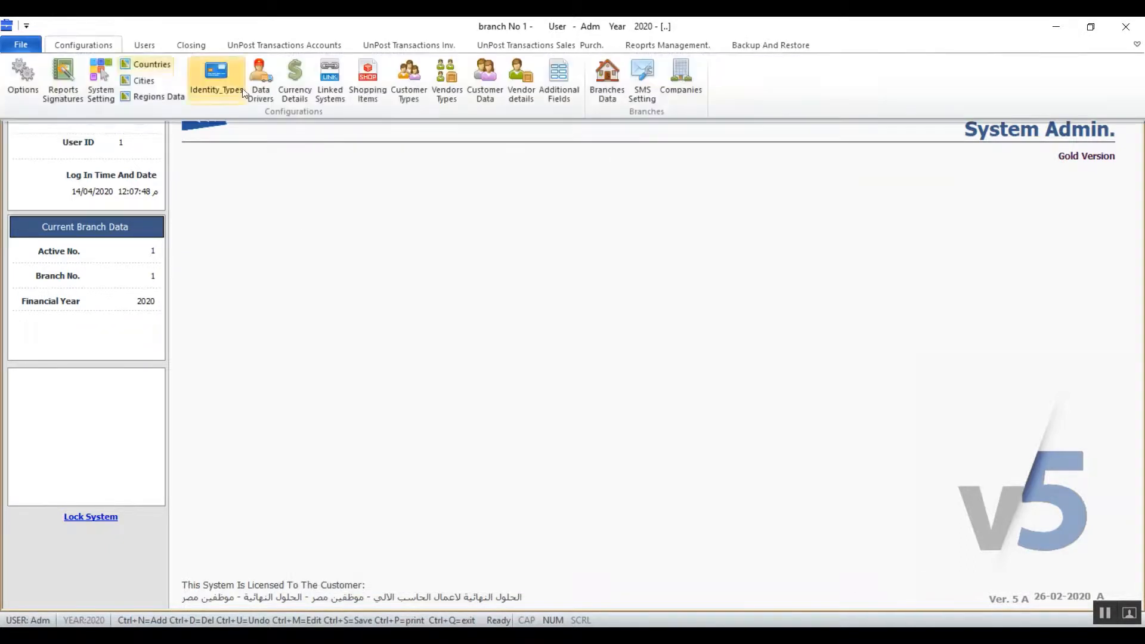
click(643, 70)
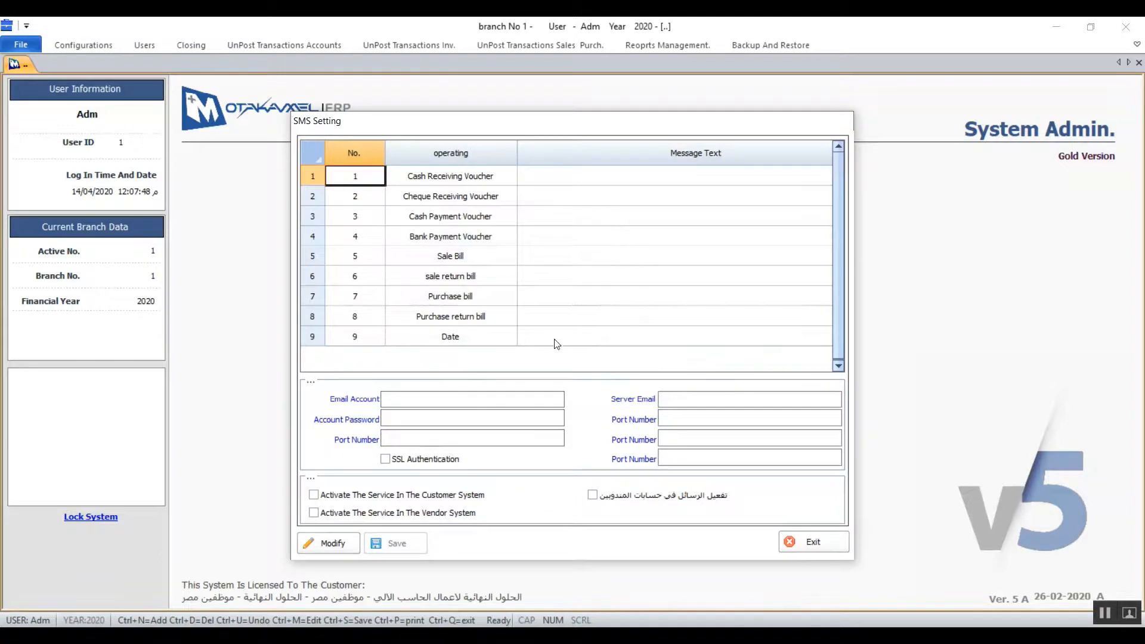
click(522, 404)
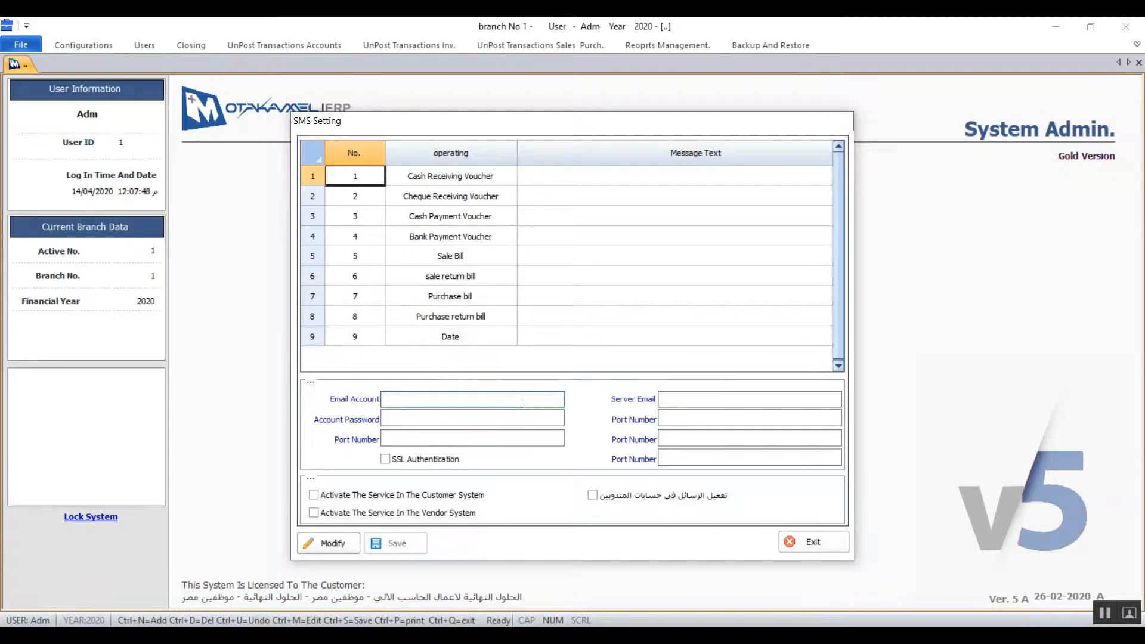
click(724, 401)
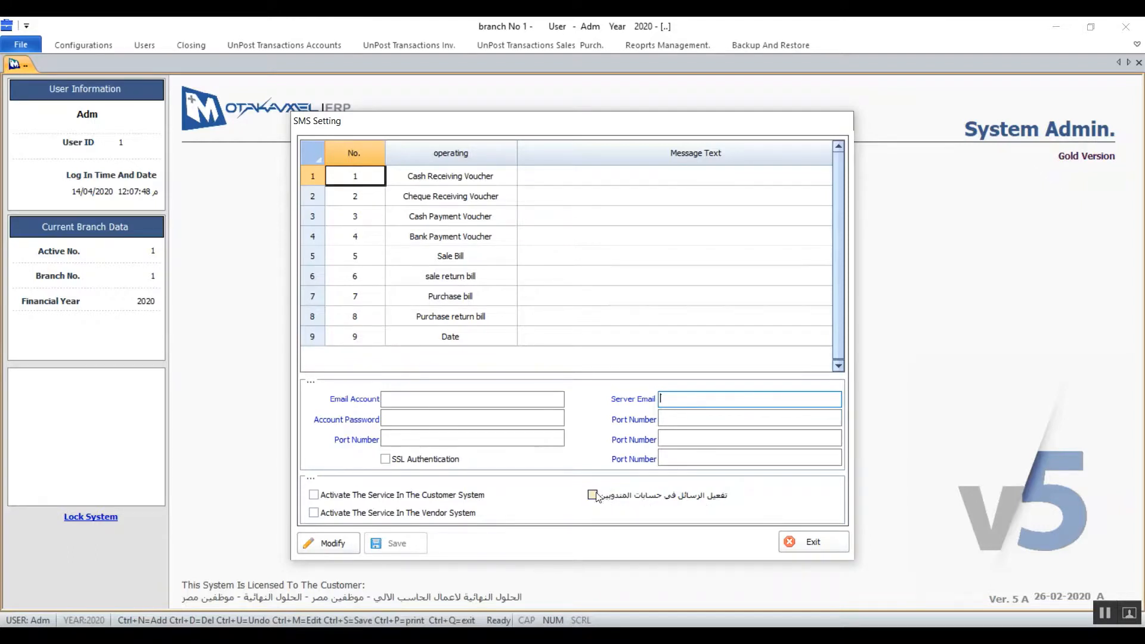
- Try activating the SMS service in the customer and vendor systems, clear both options, and exit SMS Setting
click(342, 496)
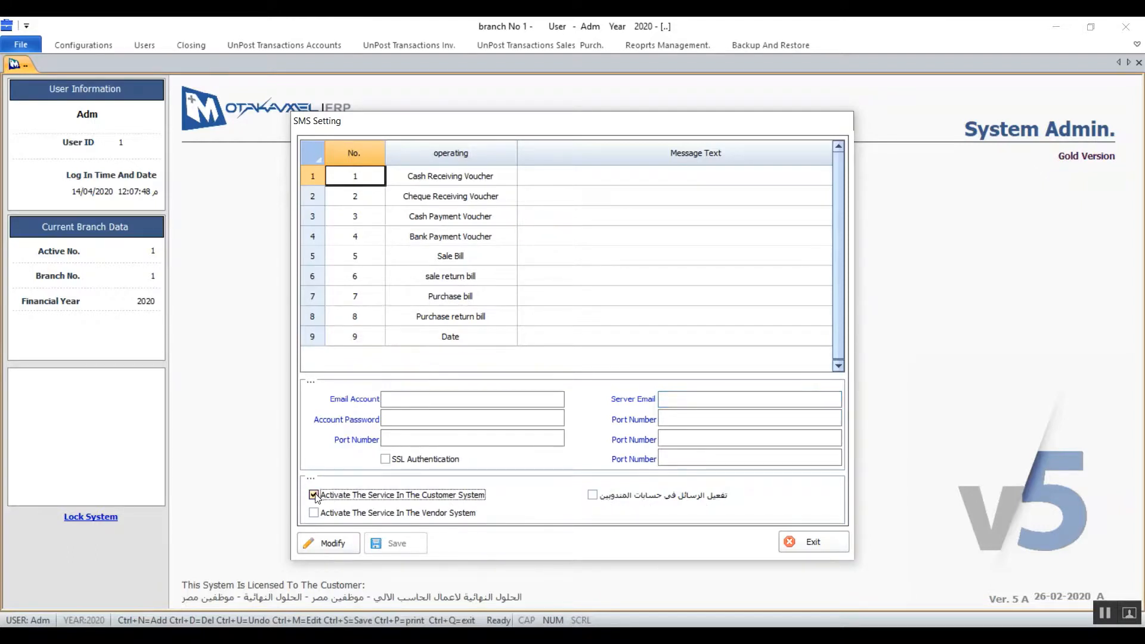
click(313, 513)
click(313, 495)
click(313, 513)
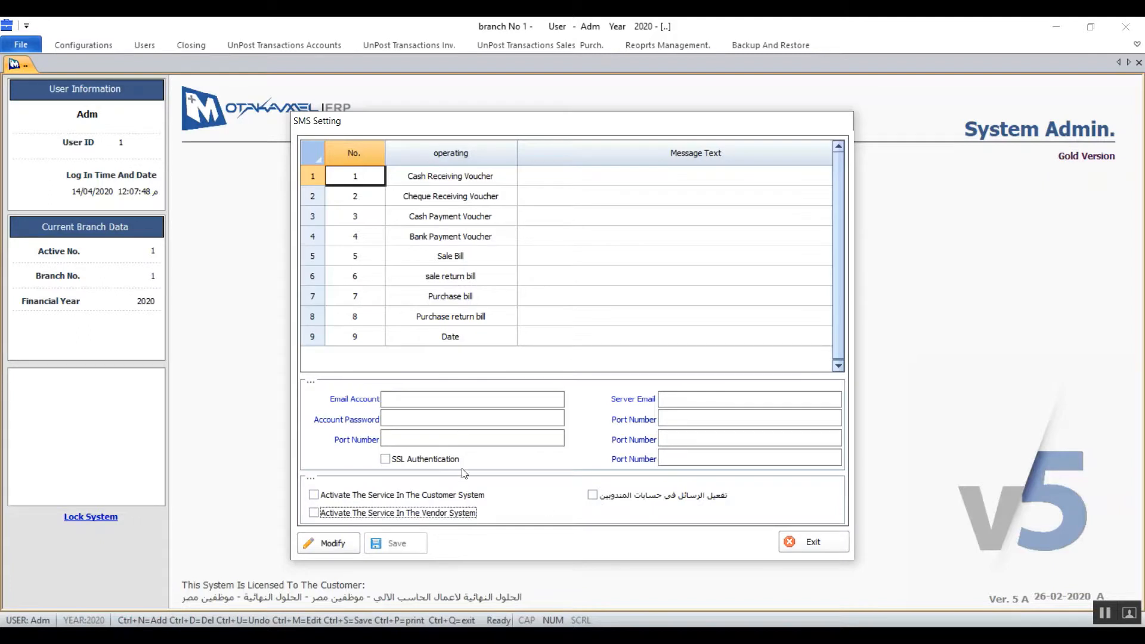
click(815, 540)
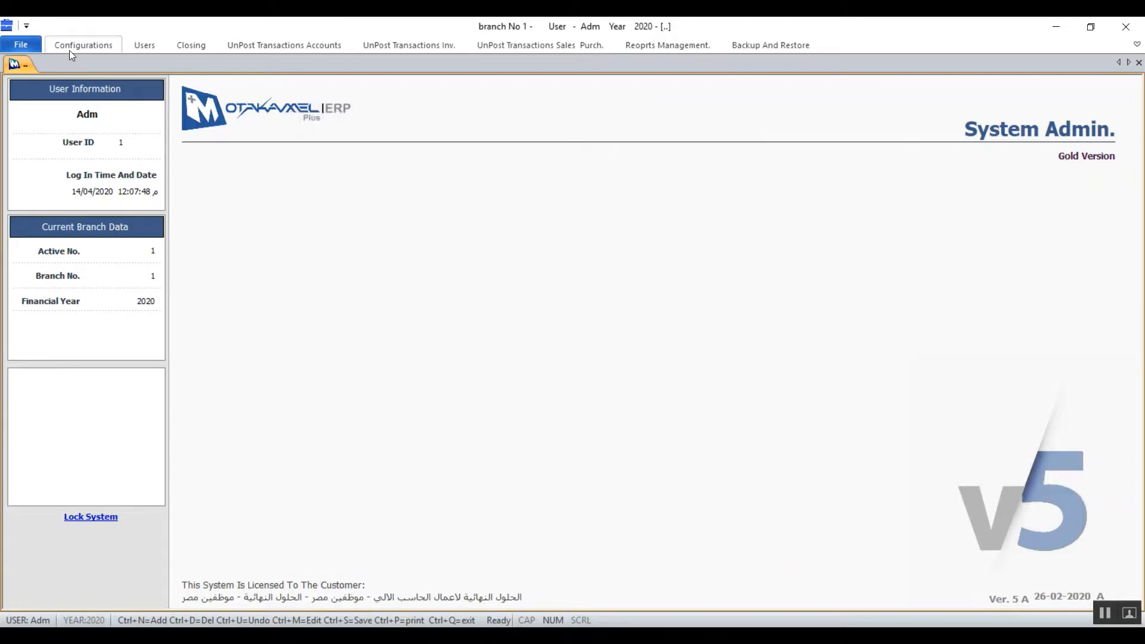
- Open the Companies form from the configurations, put company record 1 in edit mode, and examine its local and foreign name fields
click(69, 50)
click(671, 93)
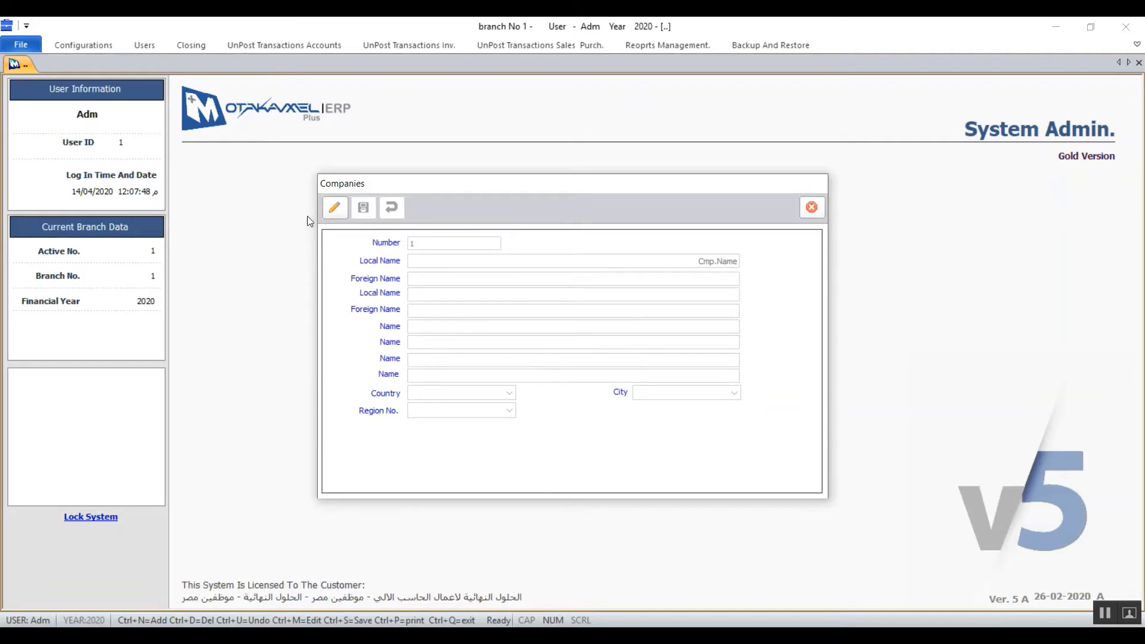
click(331, 211)
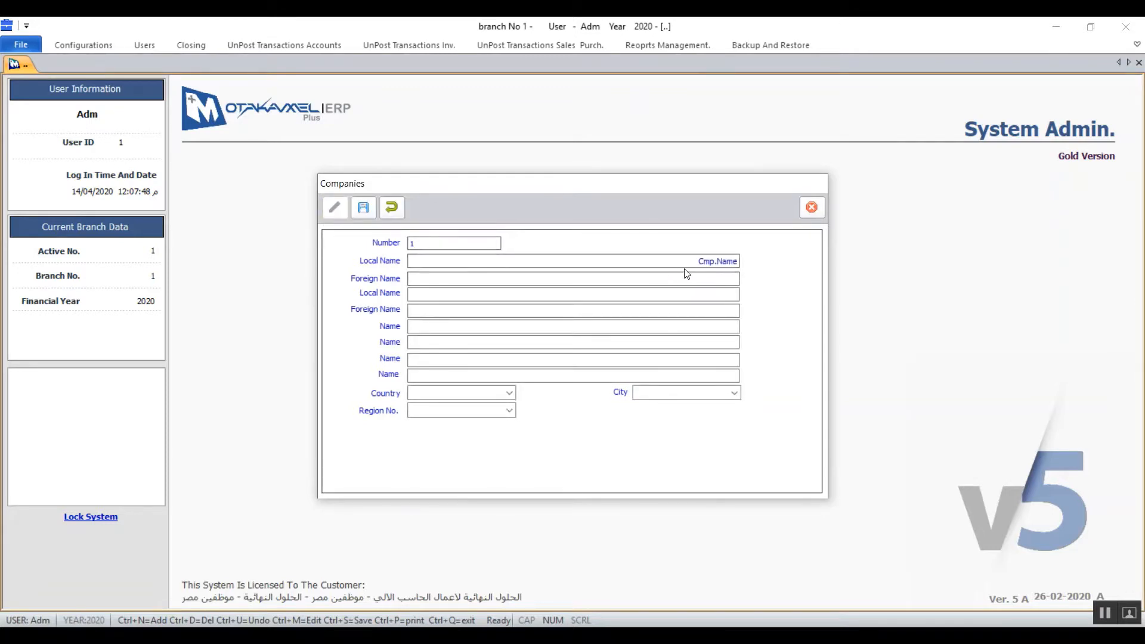
click(440, 274)
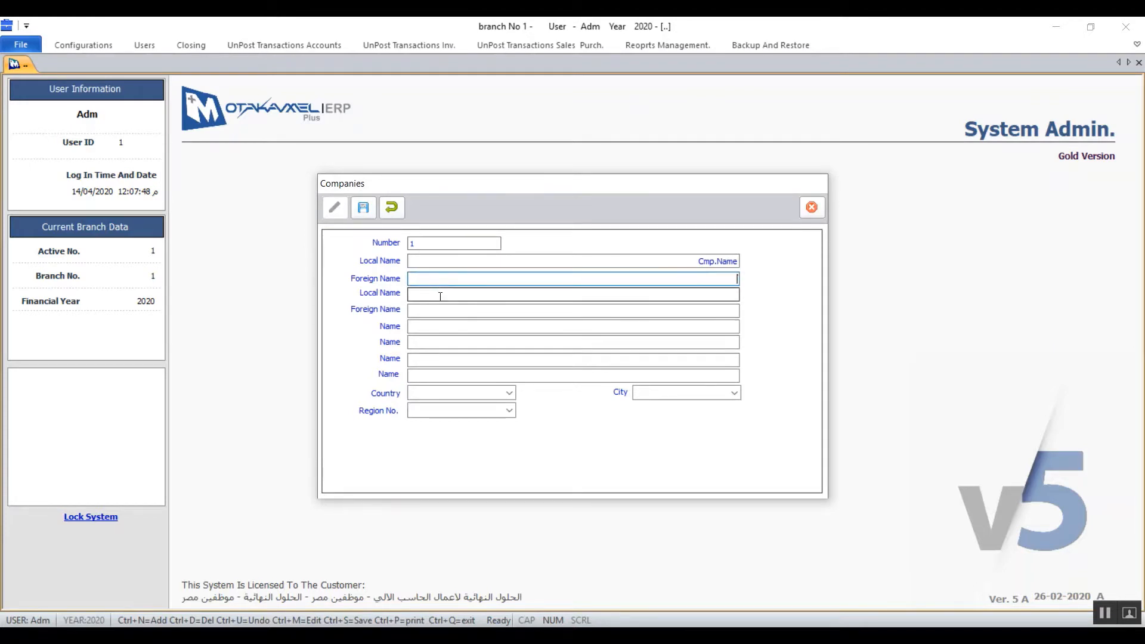
click(440, 296)
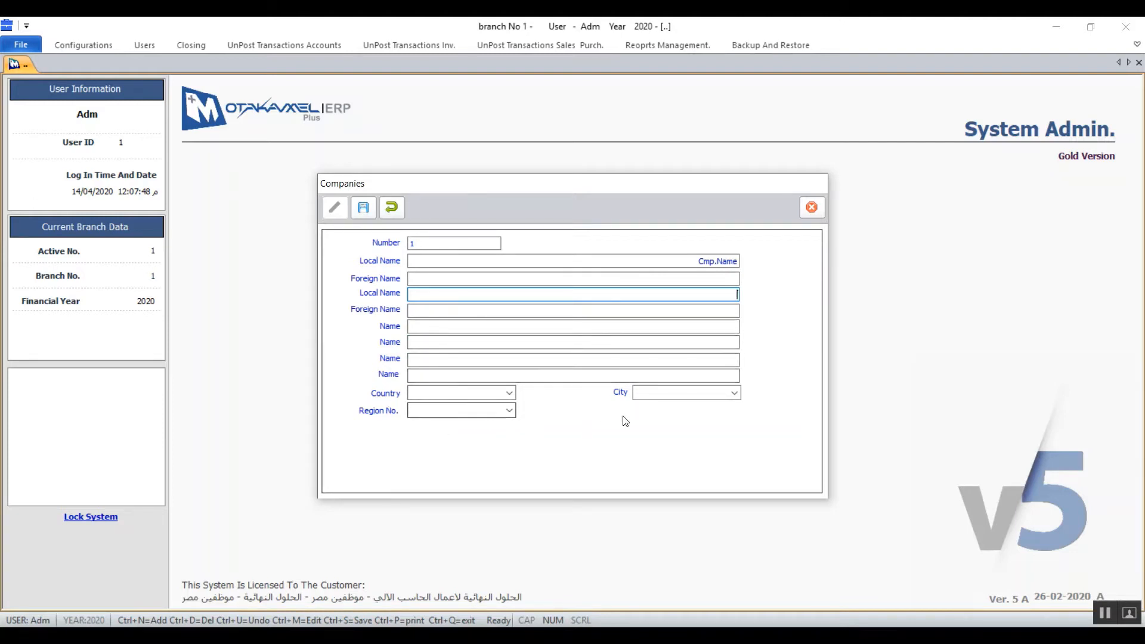
- Check the company's Country list without choosing an entry, and close the Companies form without saving
click(460, 393)
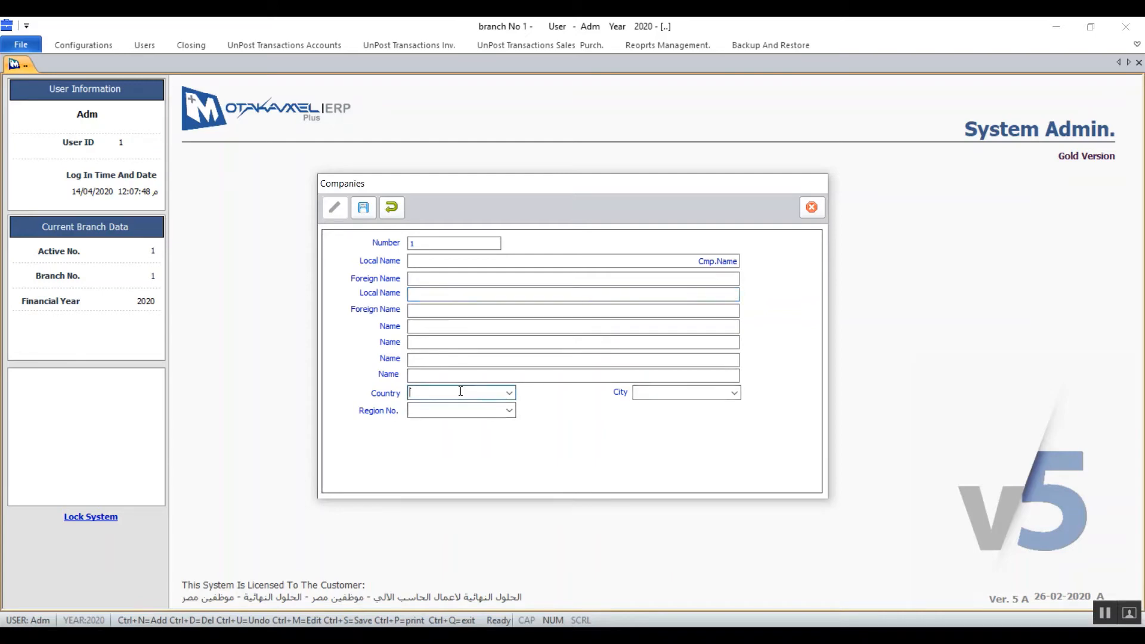
click(511, 394)
click(528, 392)
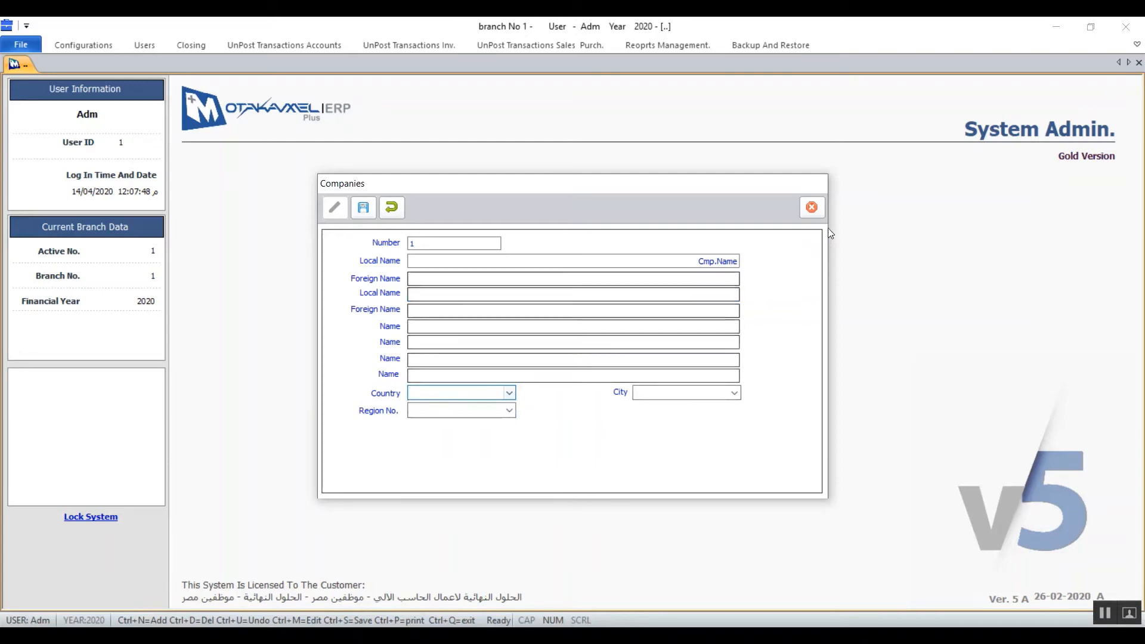
click(810, 207)
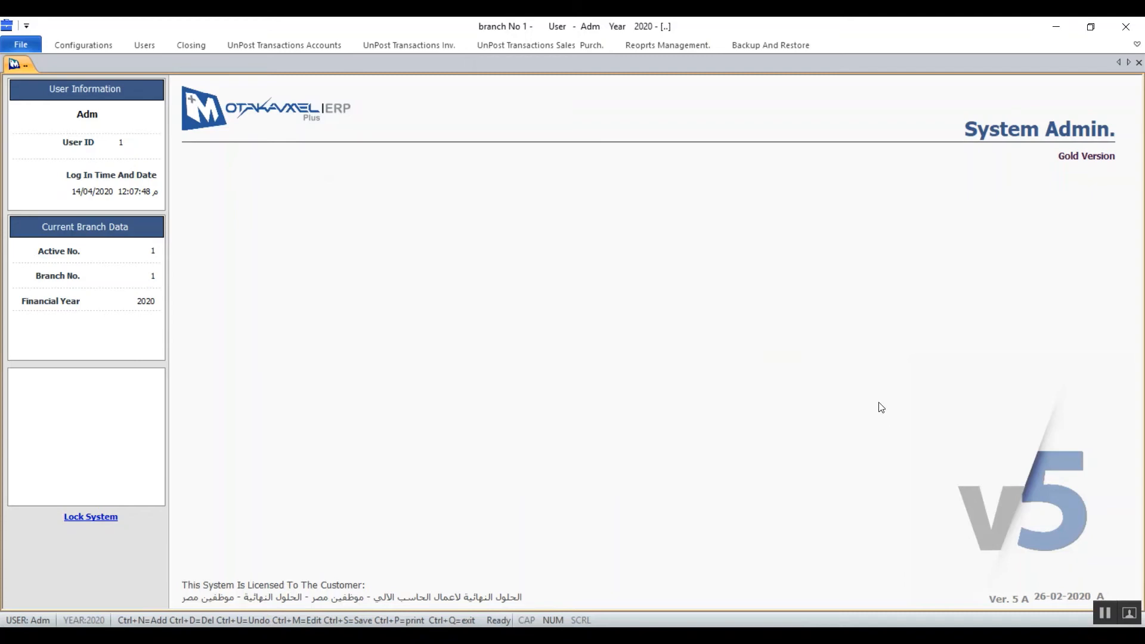